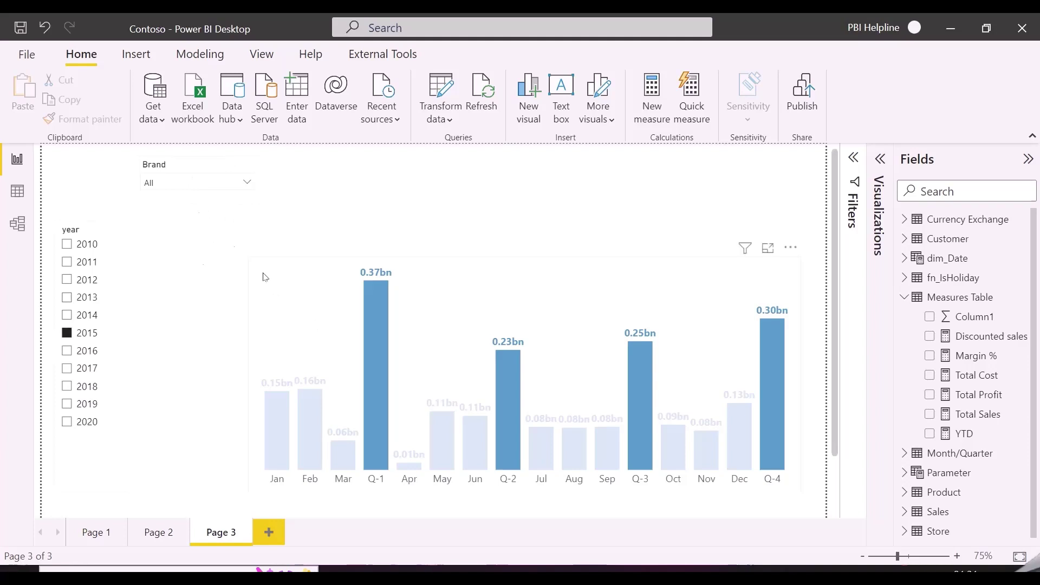
# Test the Brand slicer with Adventure Works through Tailspin Toys, reset it to All, and select the column chart.
pyautogui.click(217, 181)
pyautogui.click(168, 217)
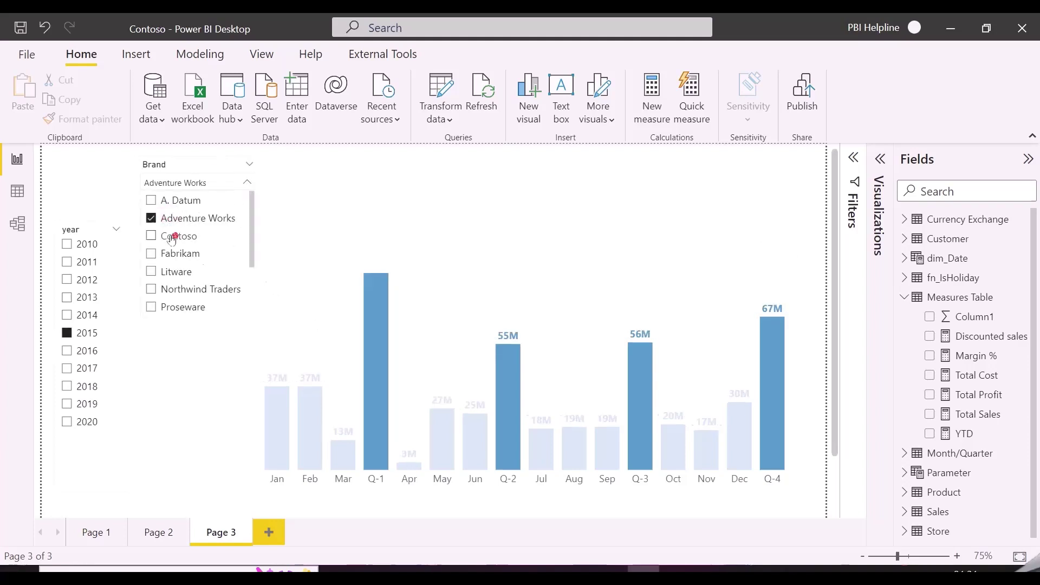
pyautogui.click(172, 239)
pyautogui.click(172, 253)
pyautogui.click(170, 270)
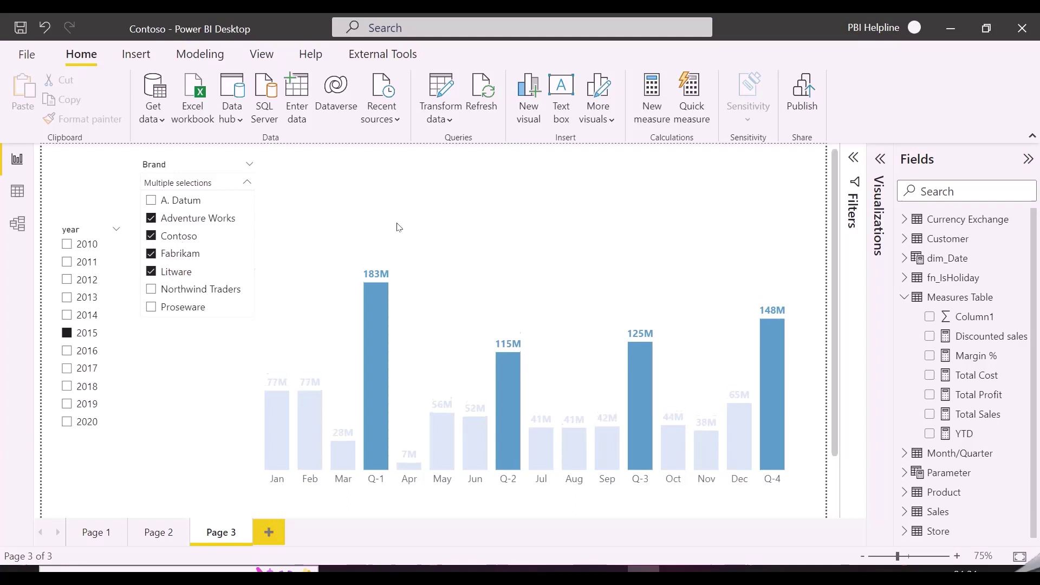
pyautogui.click(205, 290)
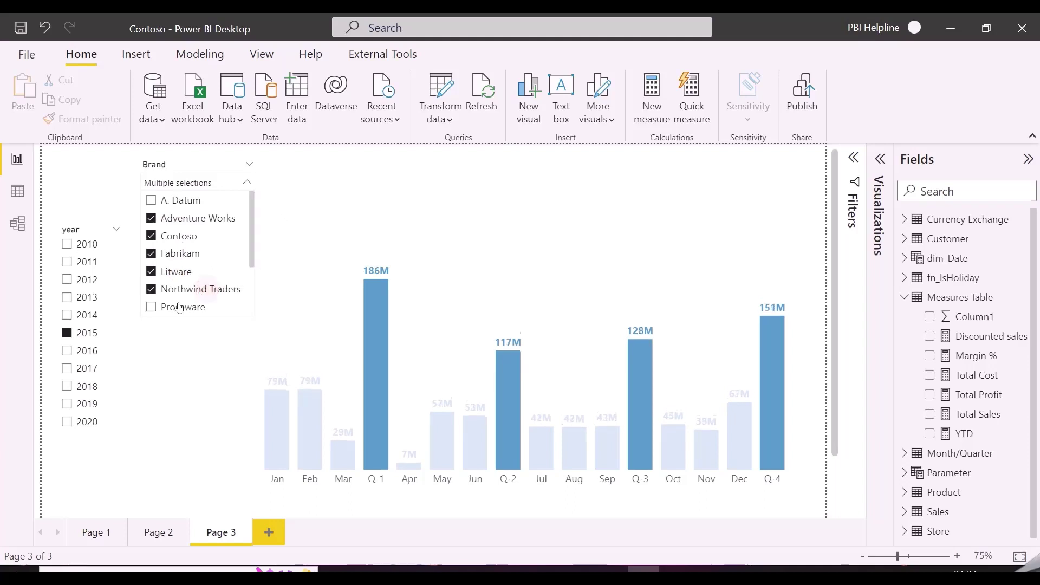
pyautogui.click(179, 308)
pyautogui.scroll(-2, 184, 287)
pyautogui.click(186, 276)
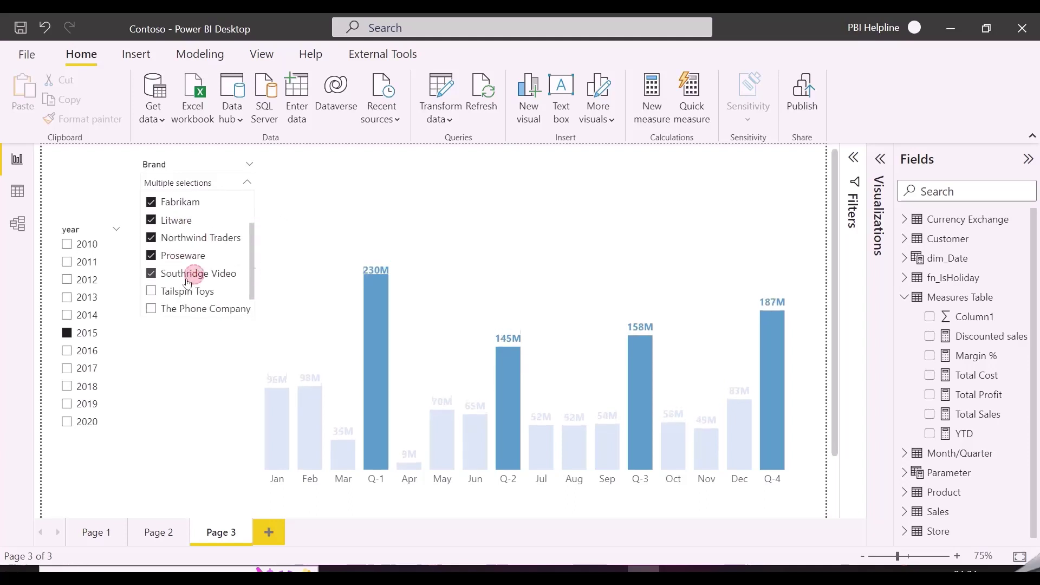
pyautogui.click(187, 291)
pyautogui.scroll(2, 189, 287)
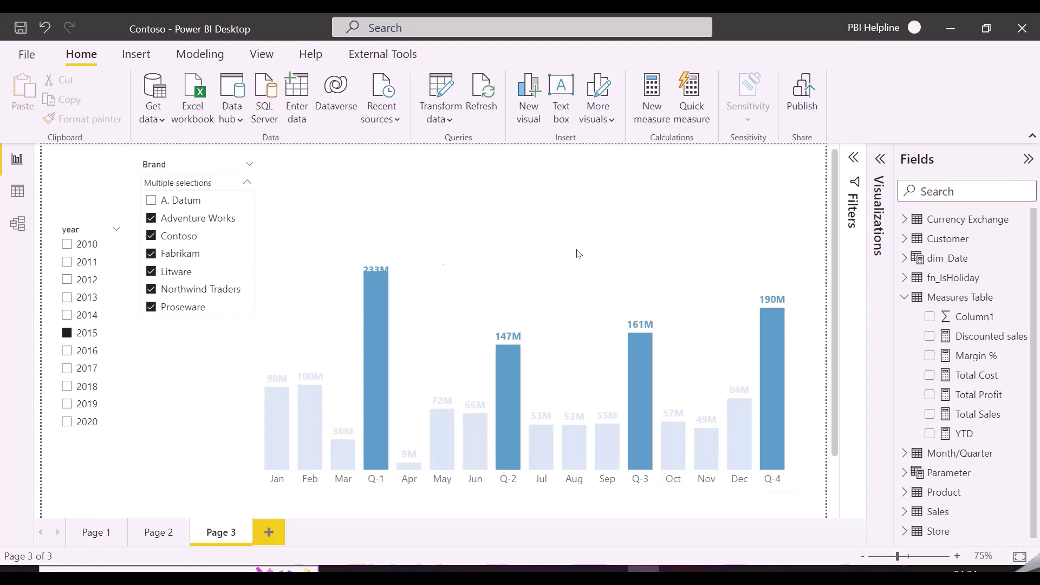
pyautogui.click(233, 165)
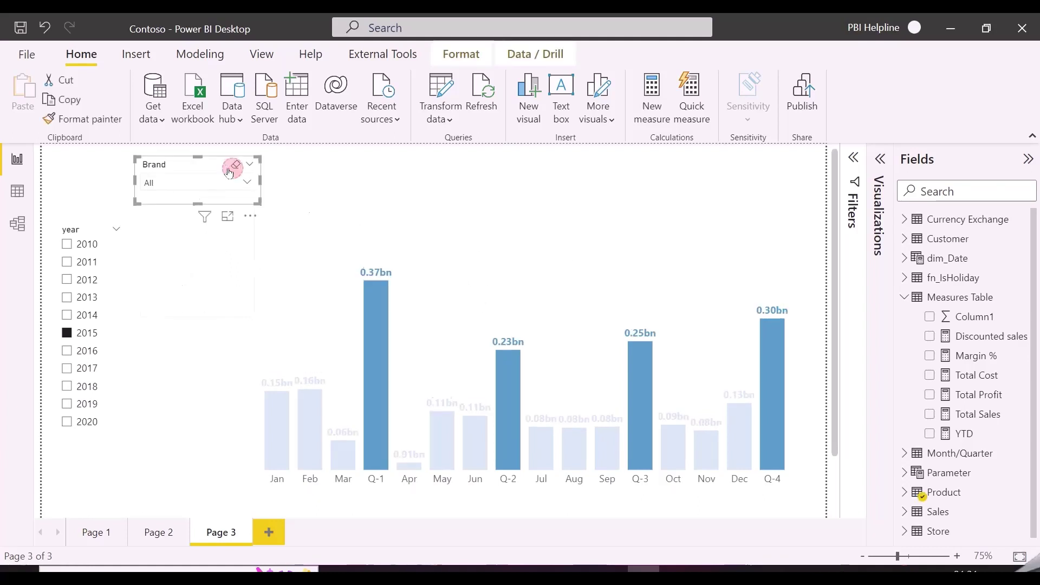
pyautogui.click(538, 278)
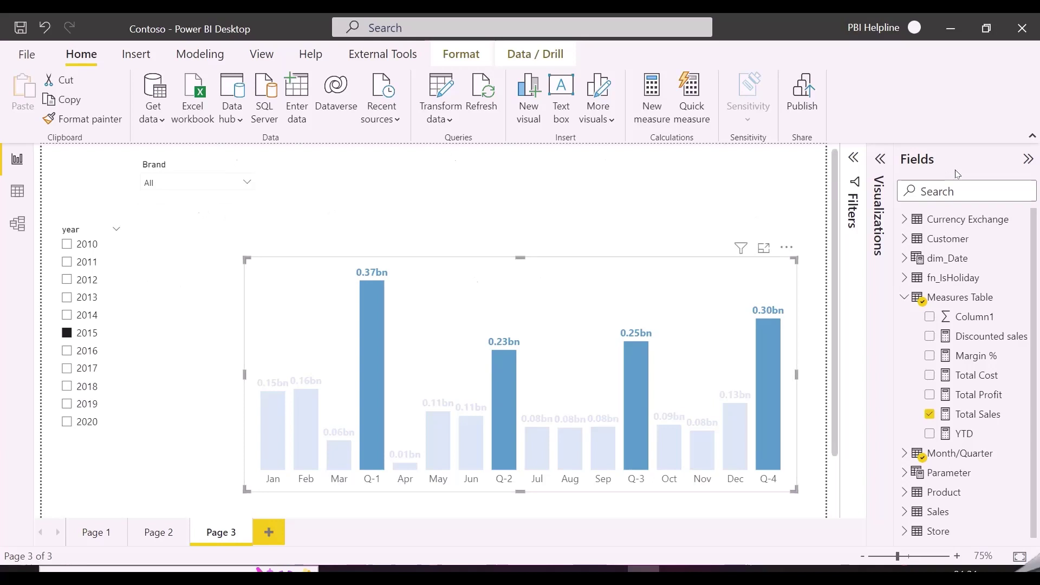
# Create the measure Title = "Total Sales For " & SELECTEDVALUE(dim_Date[year]) in Measures Table.
pyautogui.rightClick(954, 296)
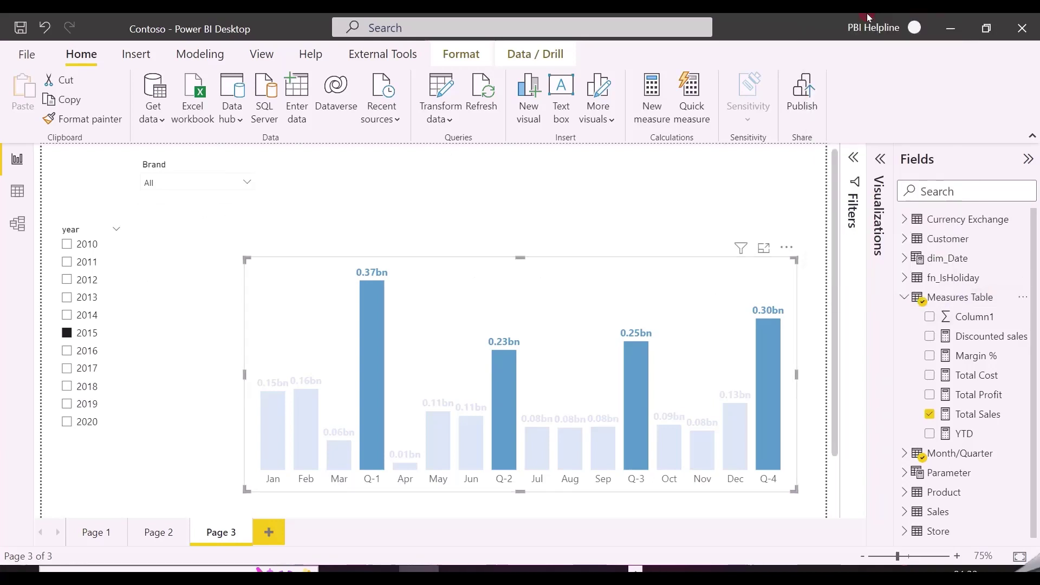
pyautogui.click(841, 14)
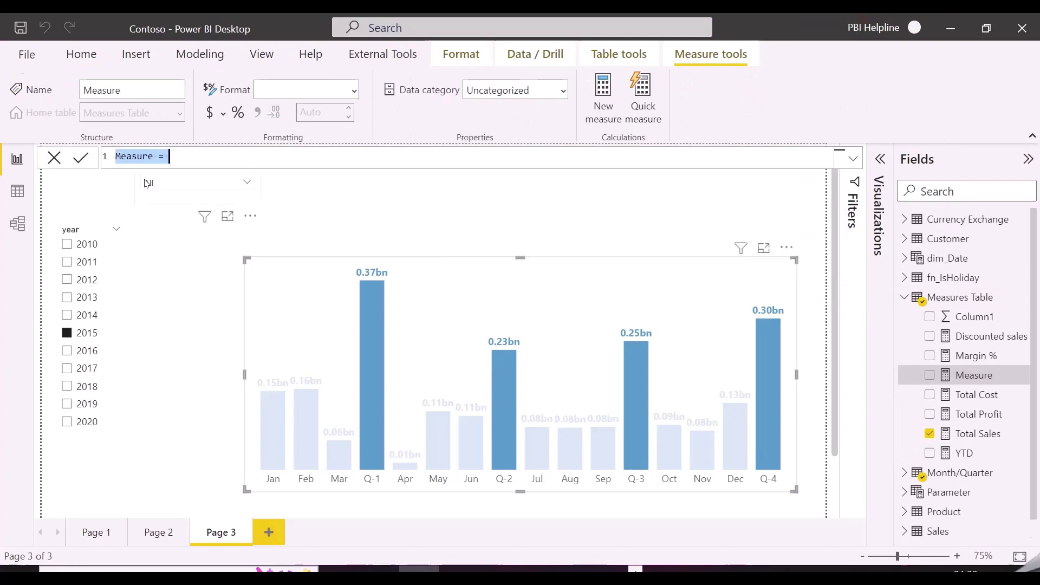
pyautogui.write('Title =')
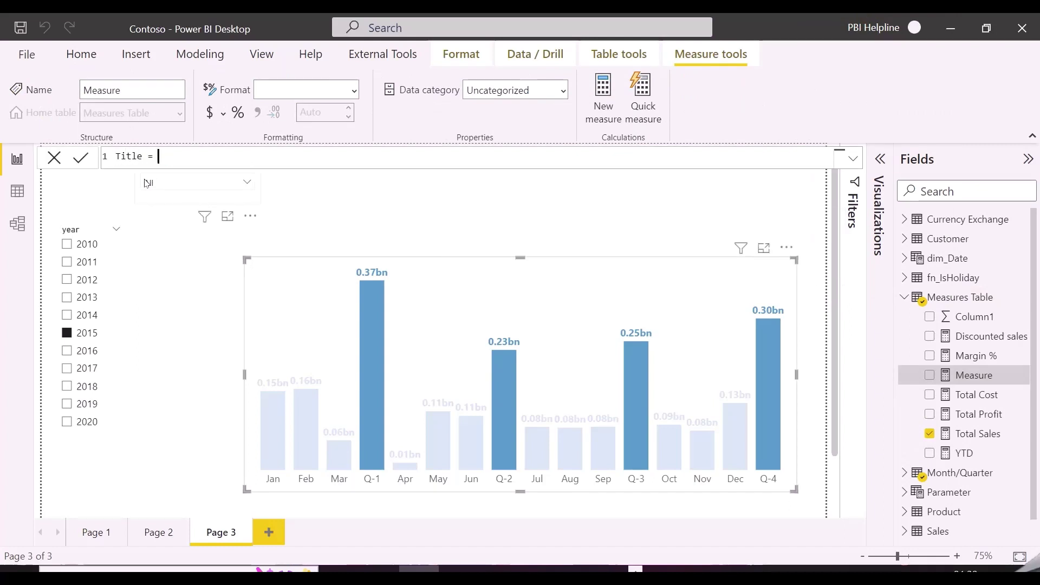
pyautogui.hotkey('shift', 'Return')
pyautogui.write('"')
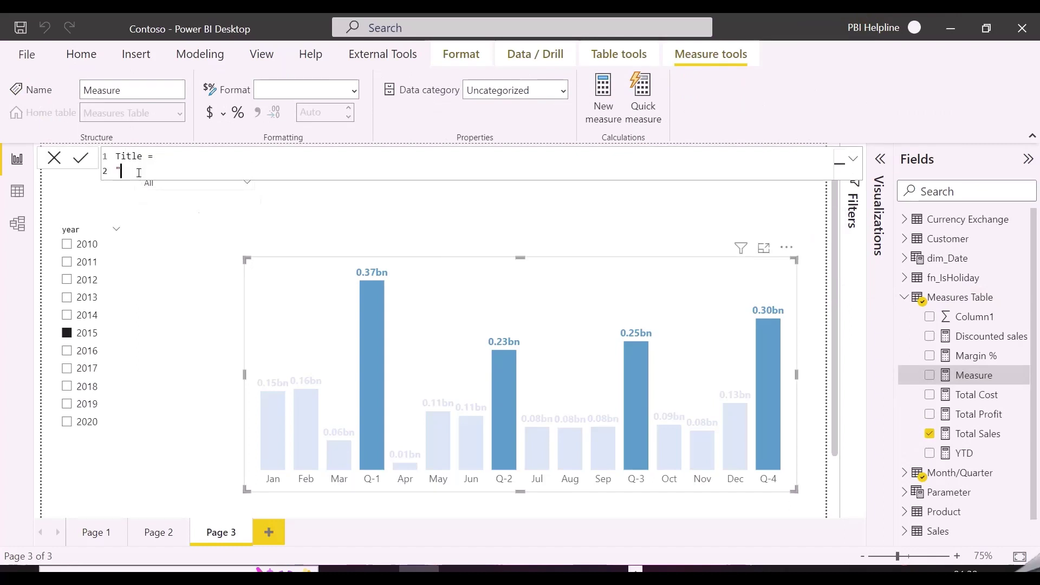
pyautogui.write('Total Sales')
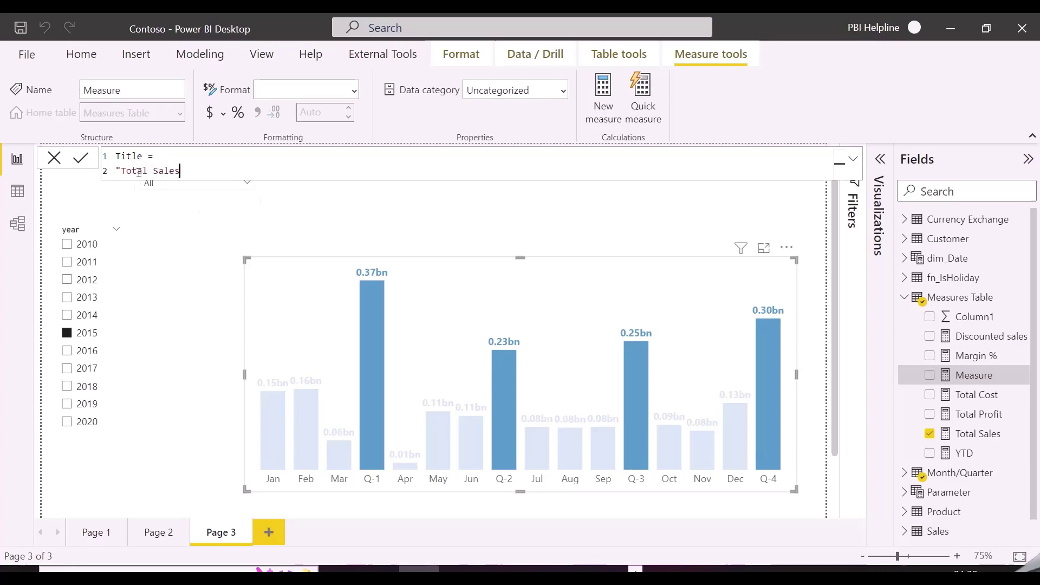
pyautogui.write(' For  " & selected')
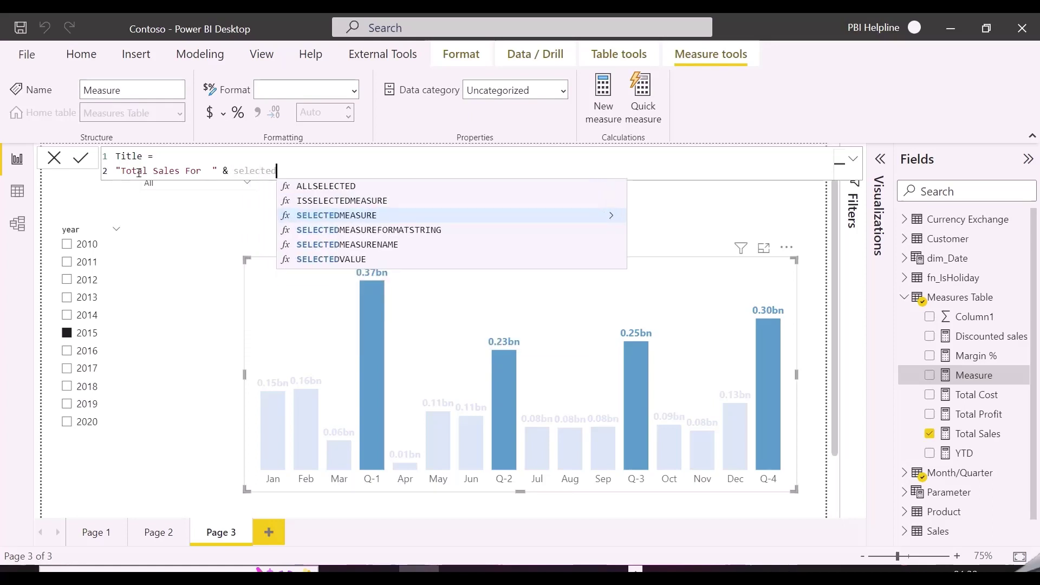
pyautogui.press('Down')
pyautogui.press('Down')
pyautogui.press('Down')
pyautogui.press('Tab')
pyautogui.write('year')
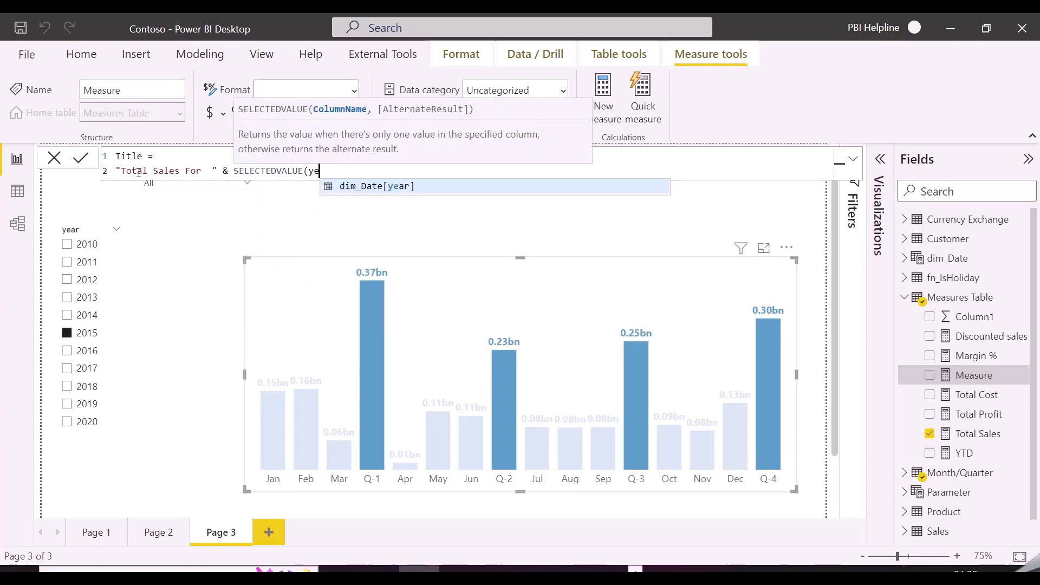
pyautogui.press('Tab')
pyautogui.write(')')
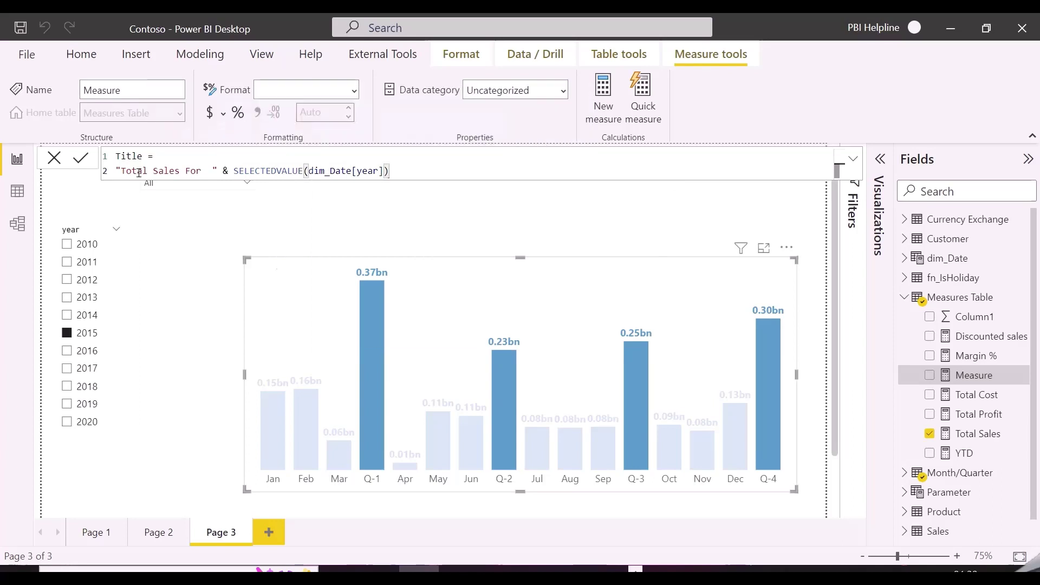
pyautogui.click(407, 272)
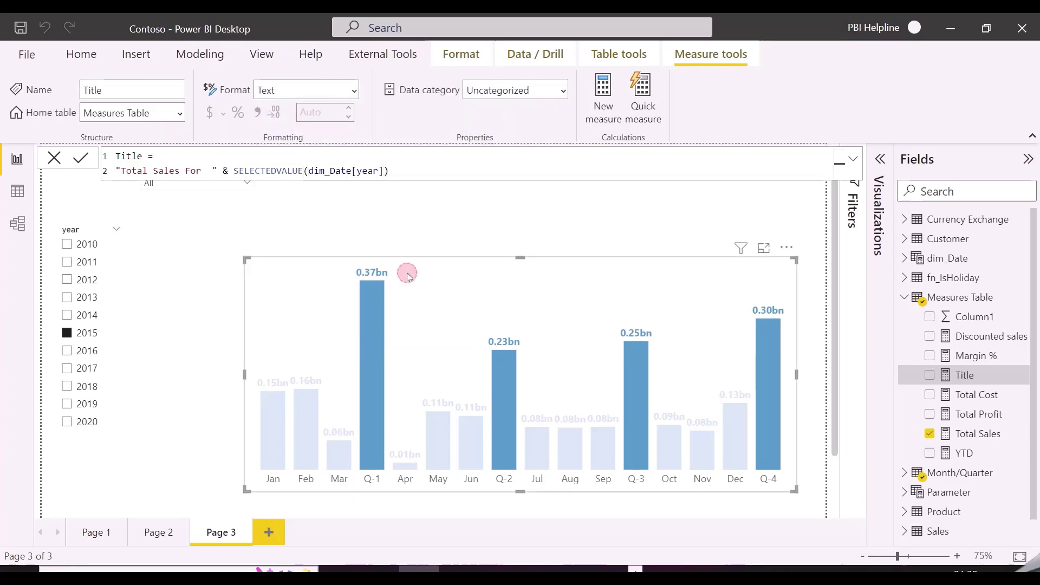
# Set the chart title's field value to the Measures Table Title measure.
pyautogui.click(879, 160)
pyautogui.click(820, 203)
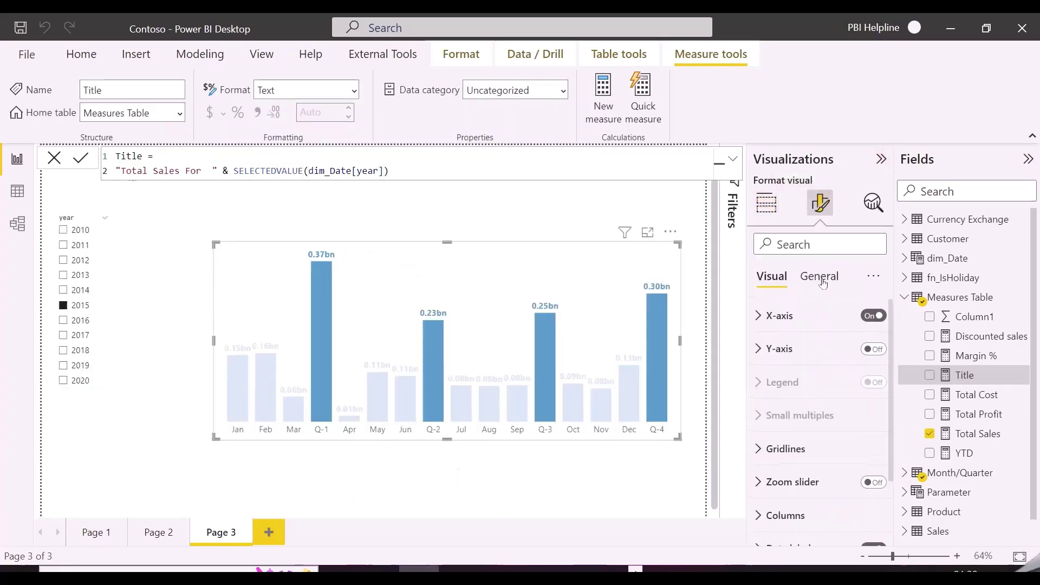
pyautogui.click(821, 277)
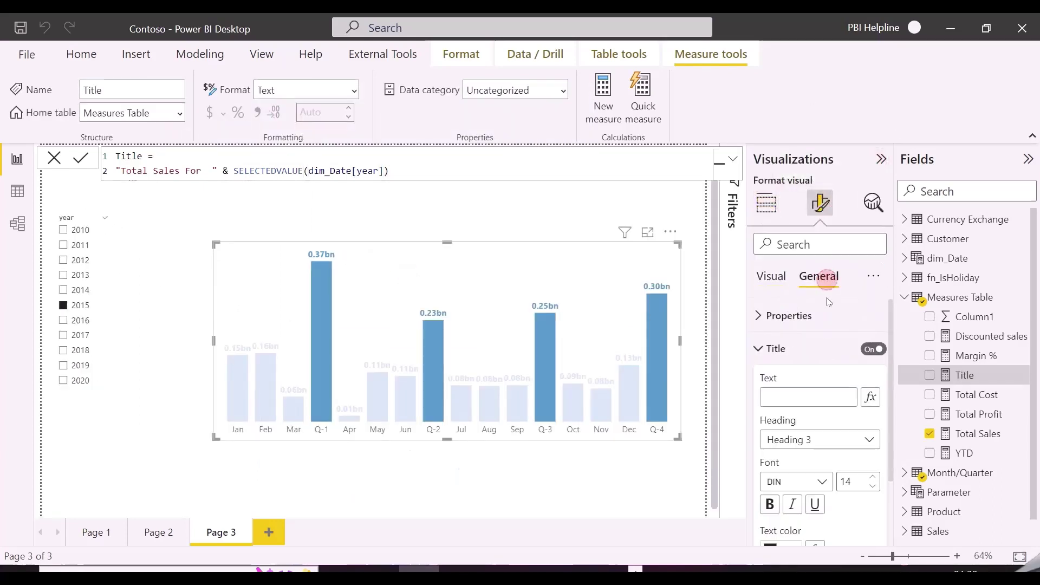
pyautogui.click(867, 398)
pyautogui.click(336, 184)
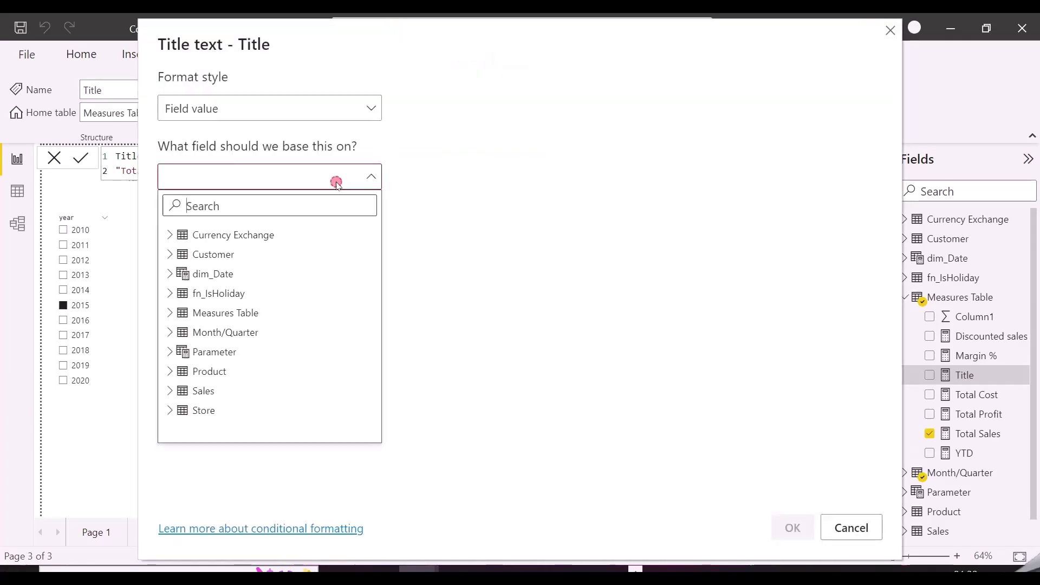
pyautogui.write('title')
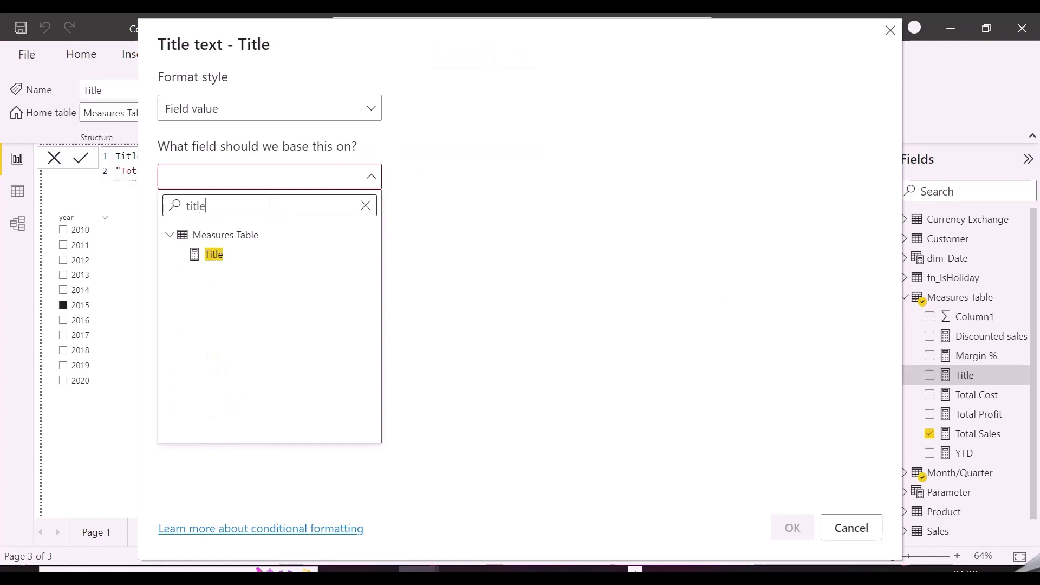
pyautogui.click(219, 261)
pyautogui.click(791, 527)
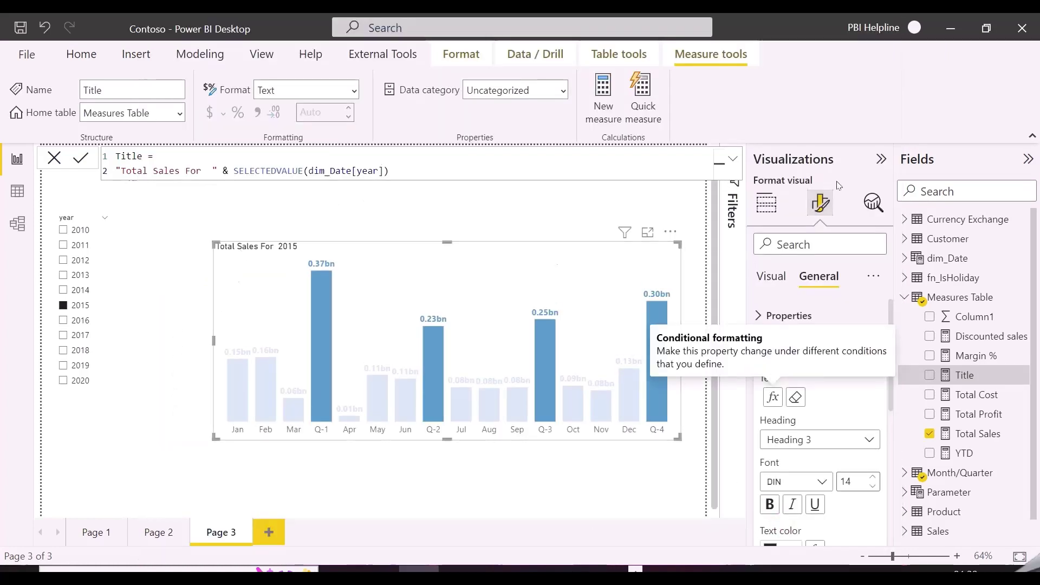
# Test the dynamic title by switching the year slicer through 2014, 2013 and 2012.
pyautogui.click(880, 160)
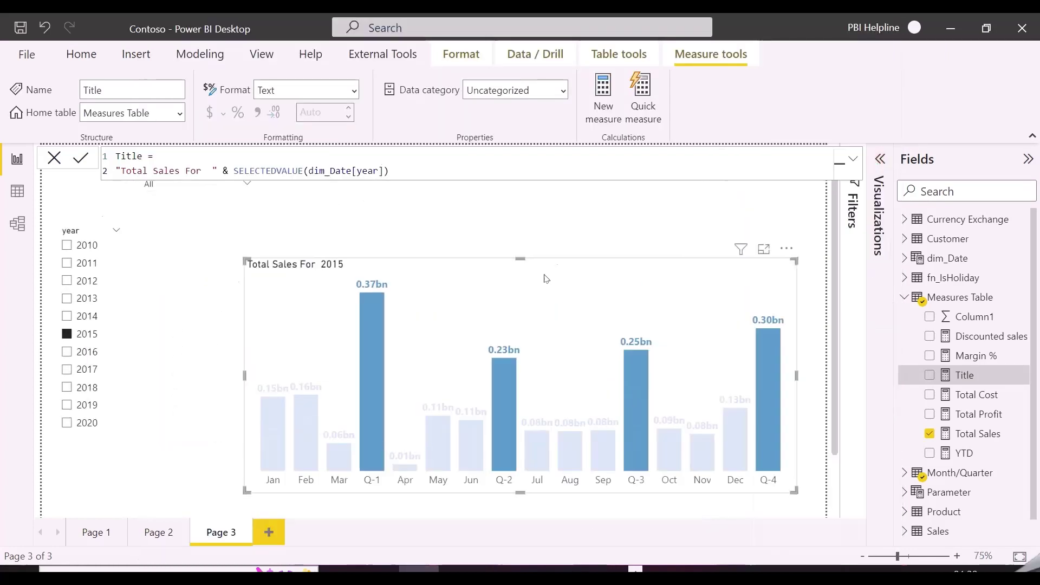
pyautogui.click(88, 318)
pyautogui.click(86, 298)
pyautogui.click(85, 280)
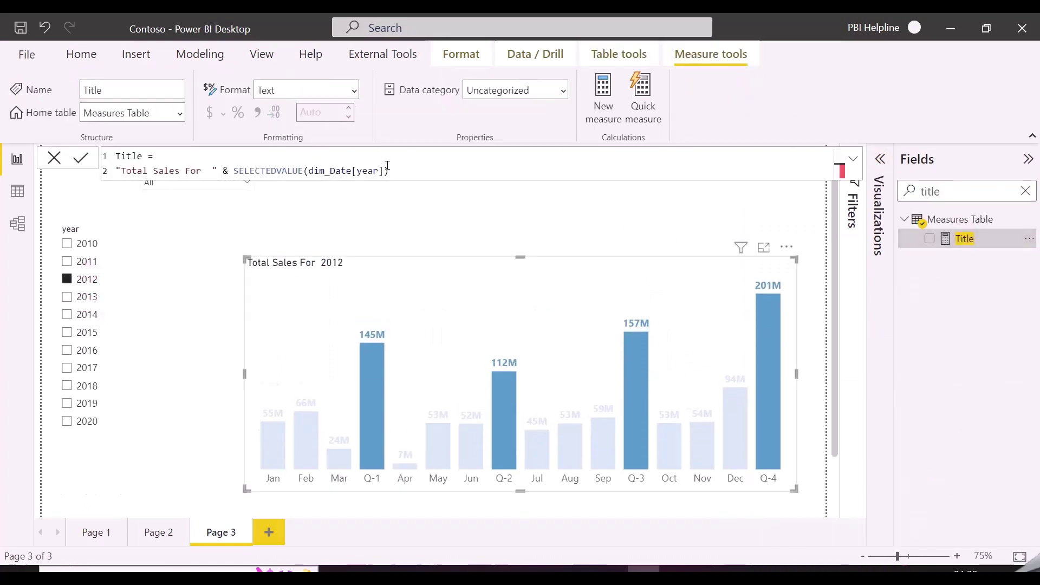
# Append an IF(ISFILTERED('Product'[Brand]), ...) condition on new lines of the Title formula.
pyautogui.hotkey('shift', 'Return')
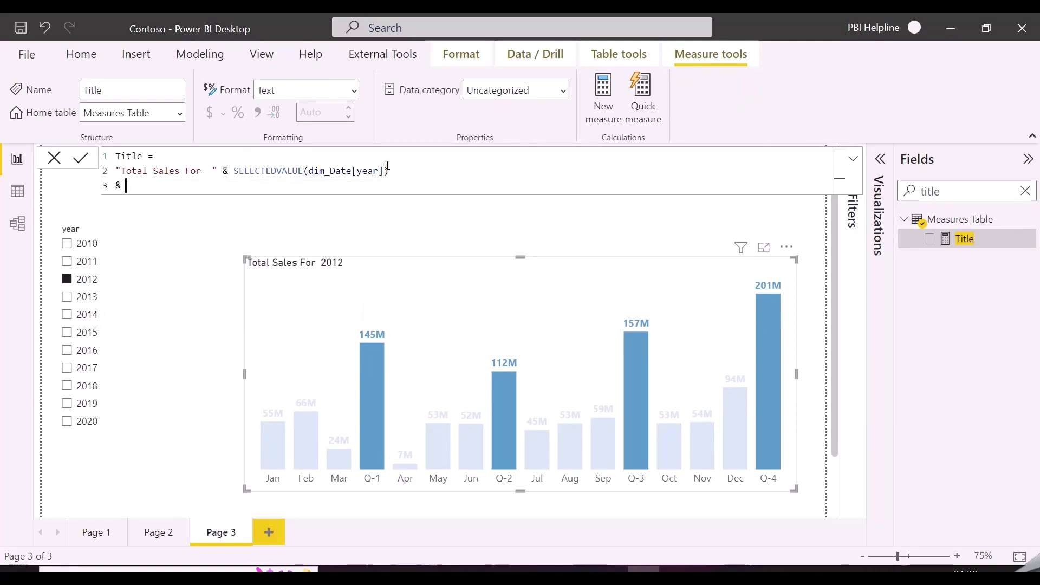
pyautogui.hotkey('shift', 'Return')
pyautogui.write('IF(')
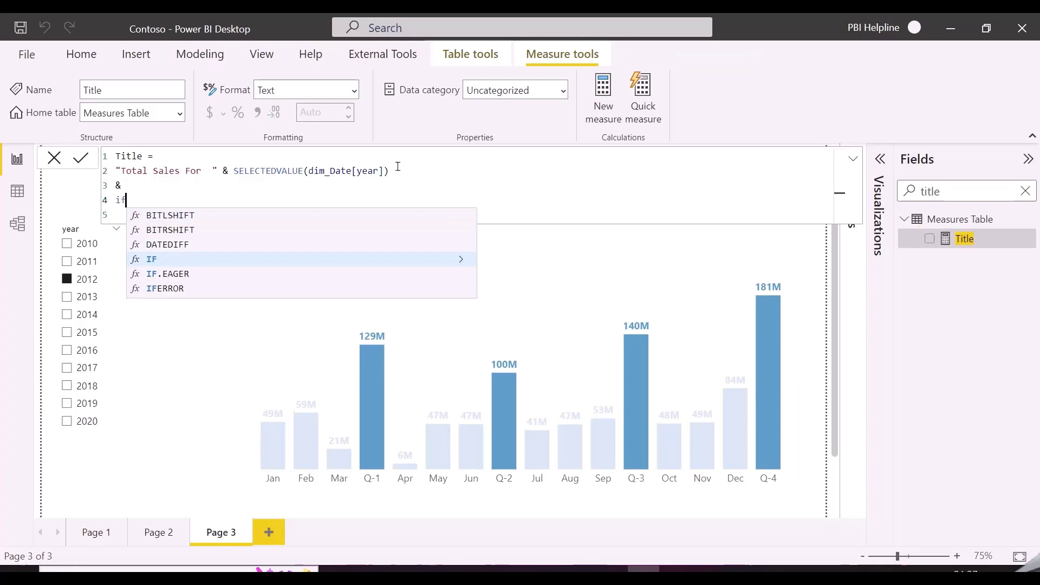
pyautogui.hotkey('shift', 'Return')
pyautogui.write('ISFILTERED(')
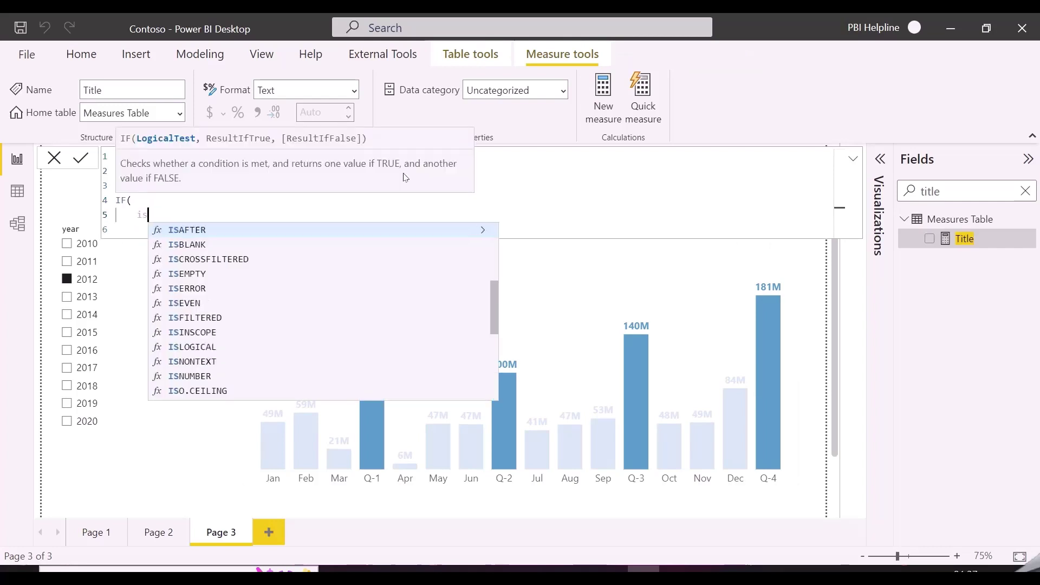
pyautogui.write('brand')
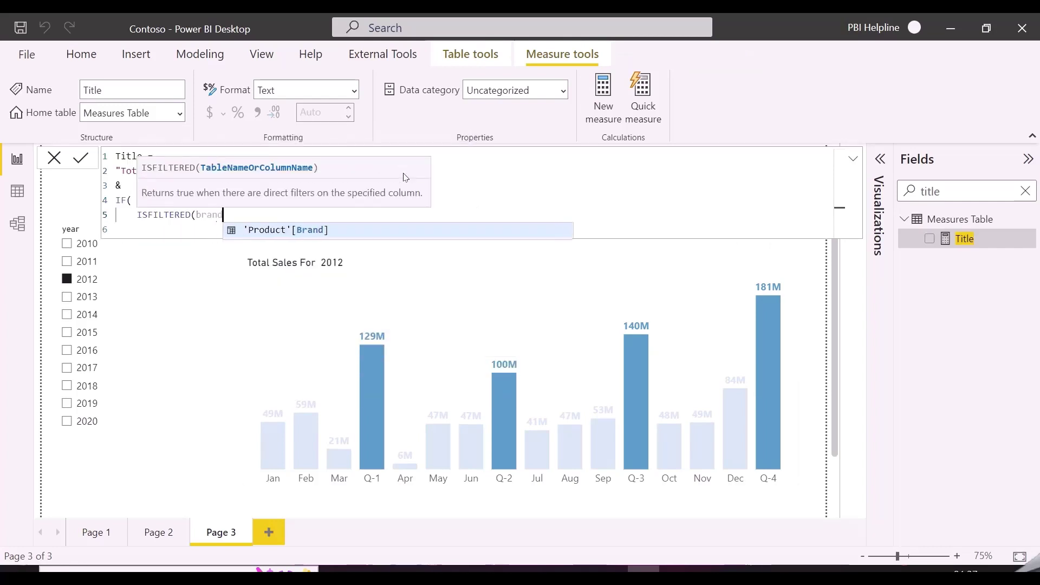
pyautogui.press('Tab')
pyautogui.write('),')
pyautogui.hotkey('shift', 'Return')
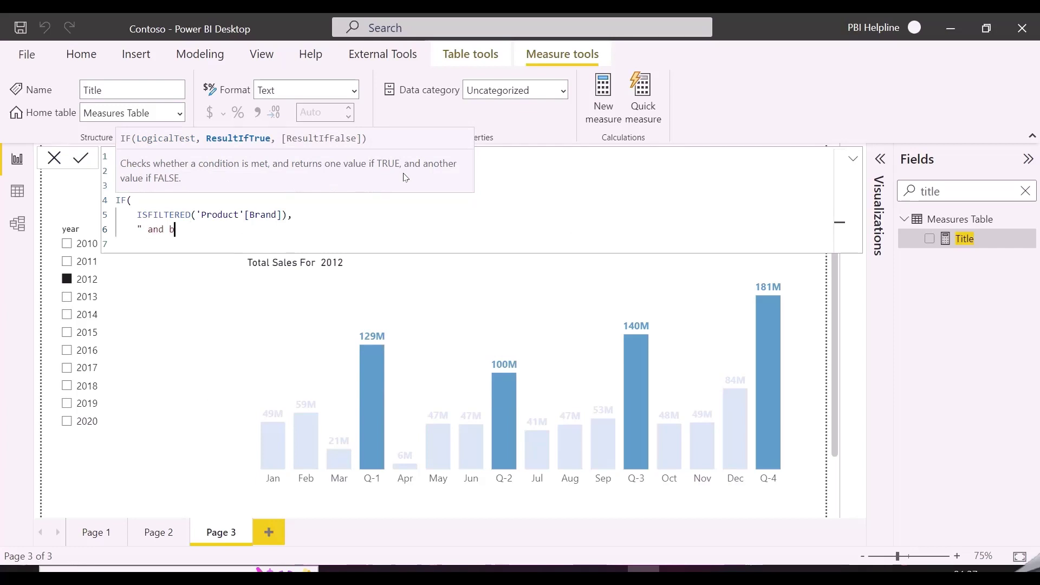
pyautogui.press('Escape')
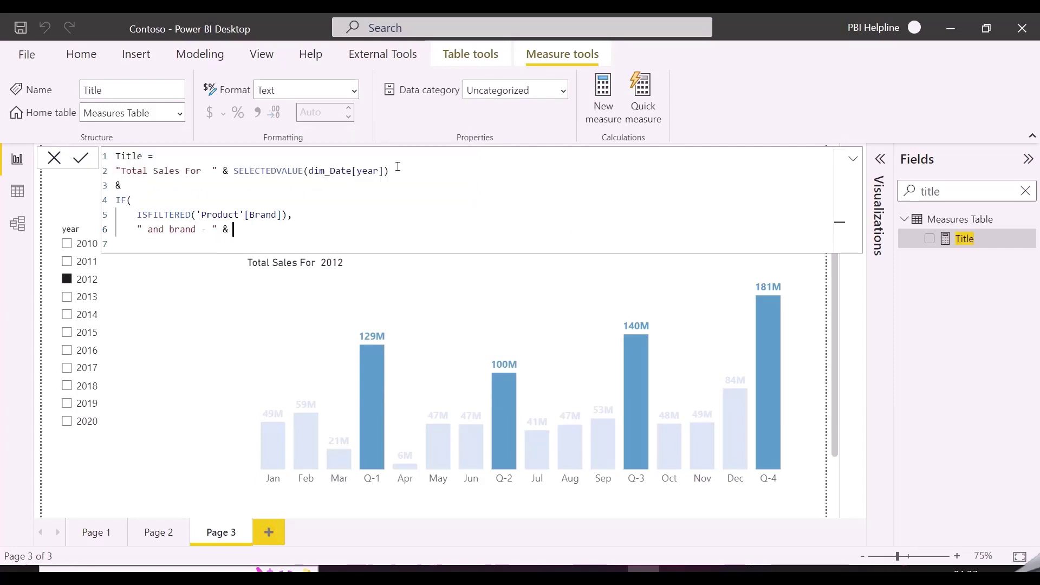
# Start the true branch with CONCATENATEX(VALUES('Product'[Brand]), ...).
pyautogui.hotkey('shift', 'Return')
pyautogui.write('conc')
pyautogui.press('Tab')
pyautogui.hotkey('shift', 'Return')
pyautogui.write('v')
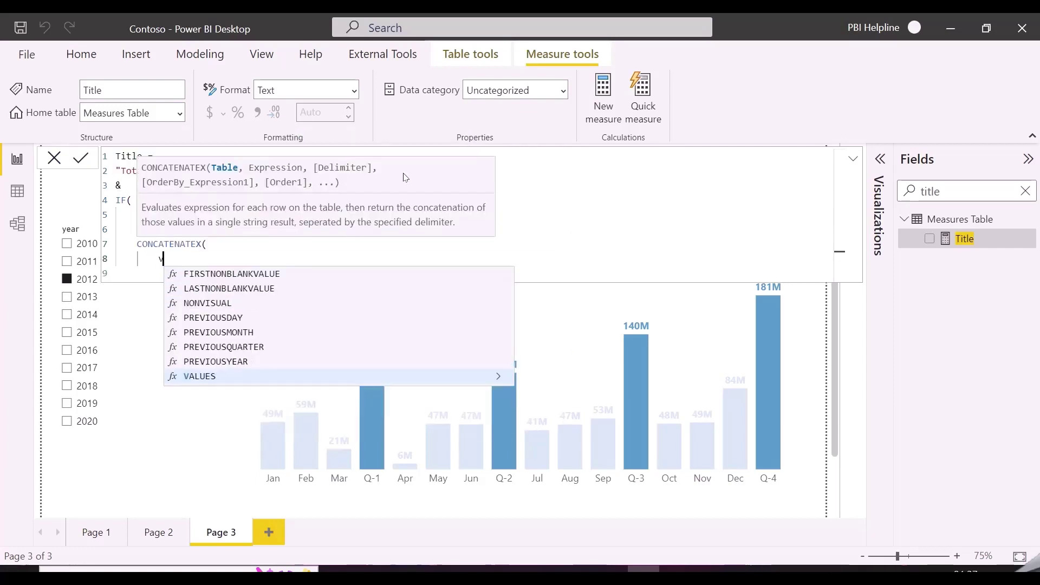
pyautogui.write('alu')
pyautogui.press('Tab')
pyautogui.write('bra')
pyautogui.press('Tab')
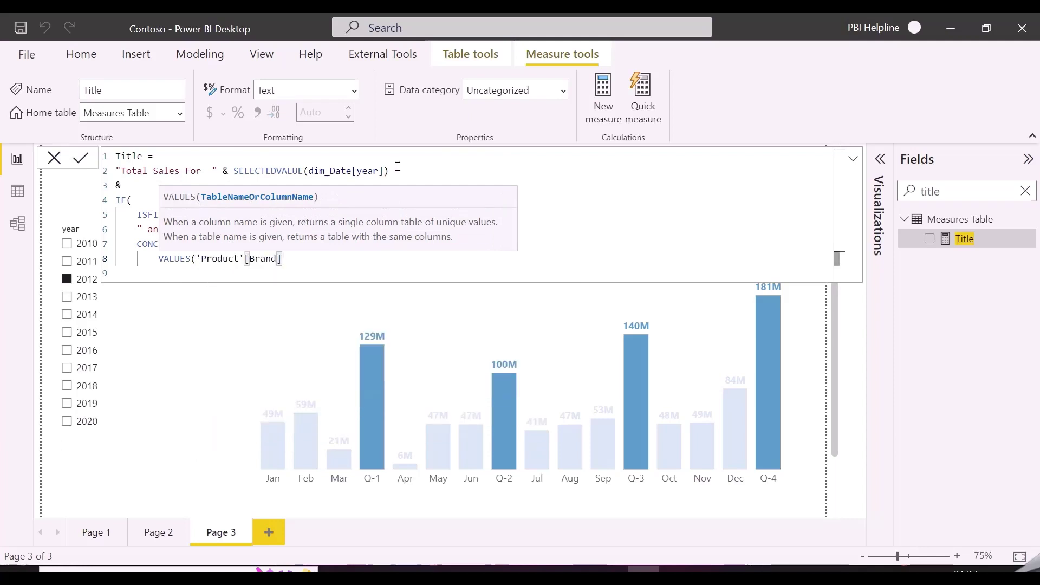
pyautogui.write('),')
# Complete CONCATENATEX with 'Product'[Brand] and a comma delimiter, close the brackets and commit.
pyautogui.hotkey('shift', 'Return')
pyautogui.write("'p")
pyautogui.press('Tab')
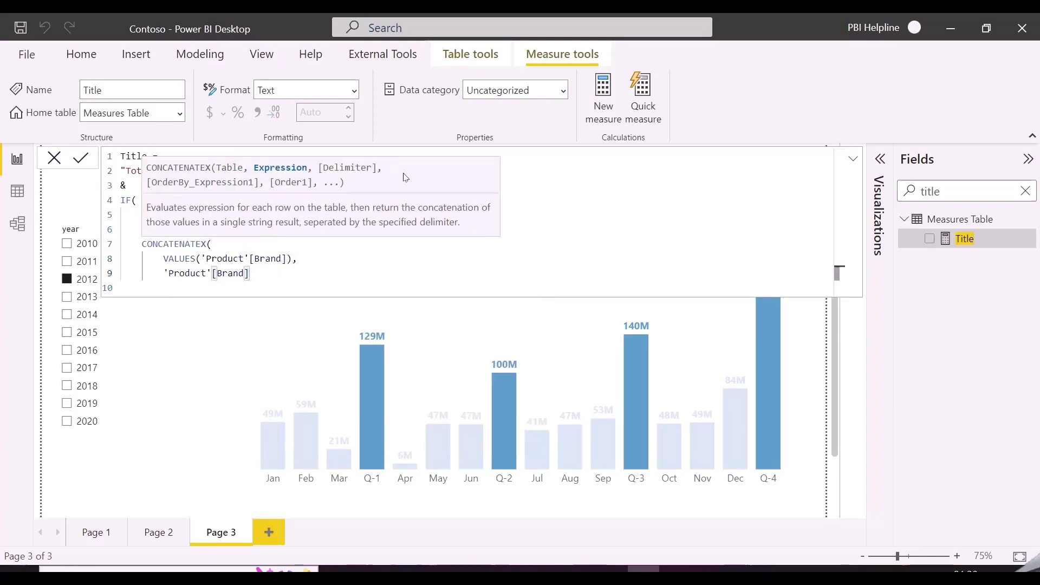
pyautogui.write(',')
pyautogui.hotkey('shift', 'Return')
pyautogui.write('"')
pyautogui.write(')')
pyautogui.hotkey('shift', 'Return')
pyautogui.write(')')
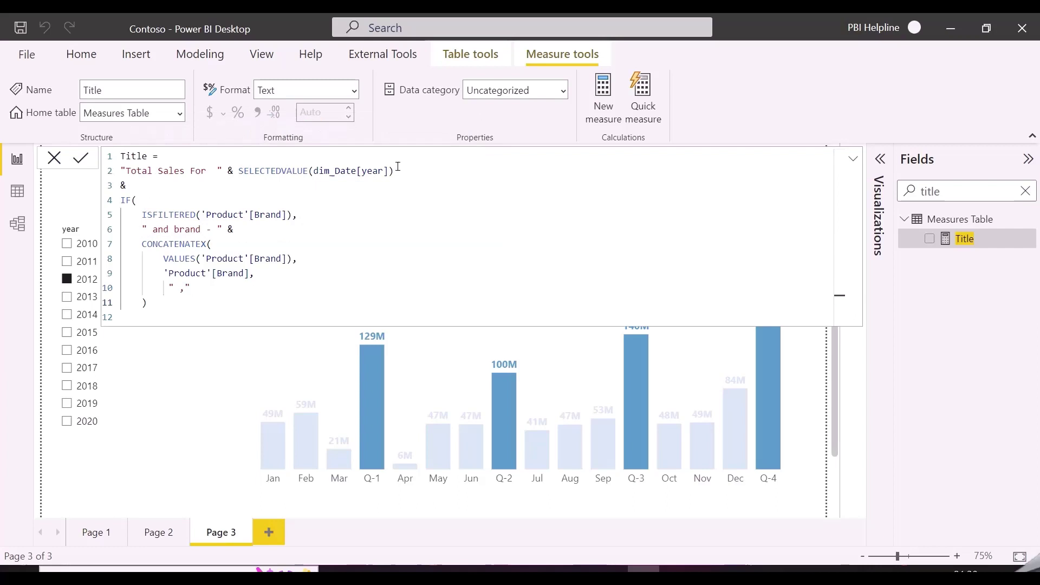
pyautogui.press('Return')
pyautogui.click(55, 281)
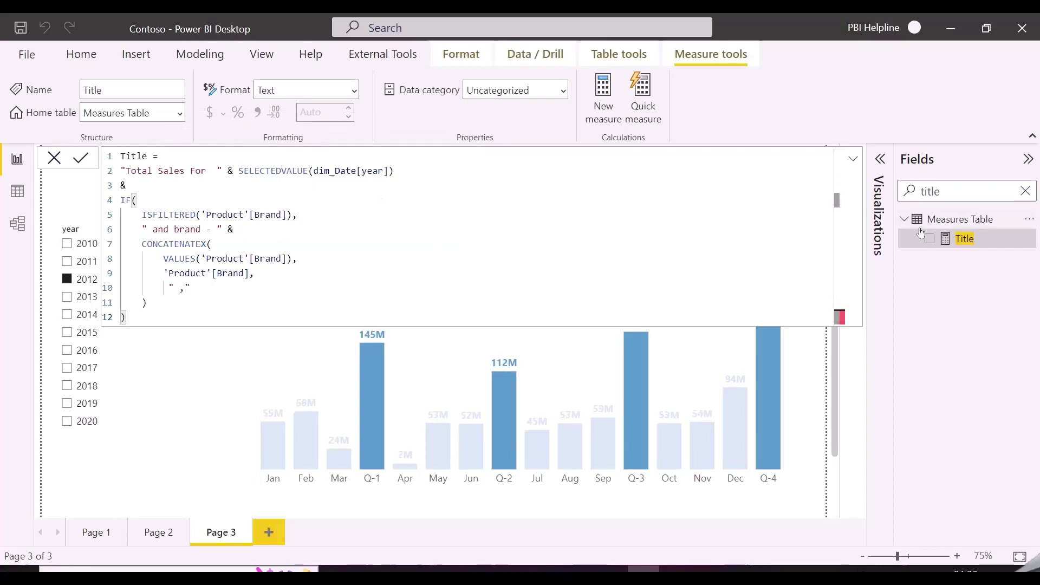
# Filter the Brand slicer to Contoso, Fabrikam, Litware, Northwind Traders, Proseware, Southridge Video, Tailspin Toys, The Phone Company, Wide World Importers.
pyautogui.click(947, 218)
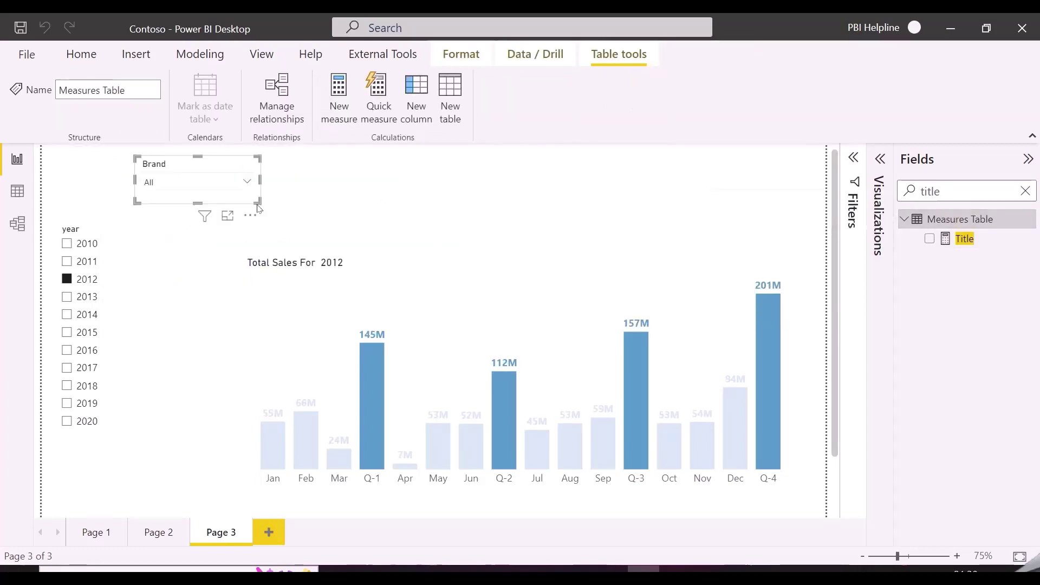
pyautogui.click(241, 188)
pyautogui.click(168, 235)
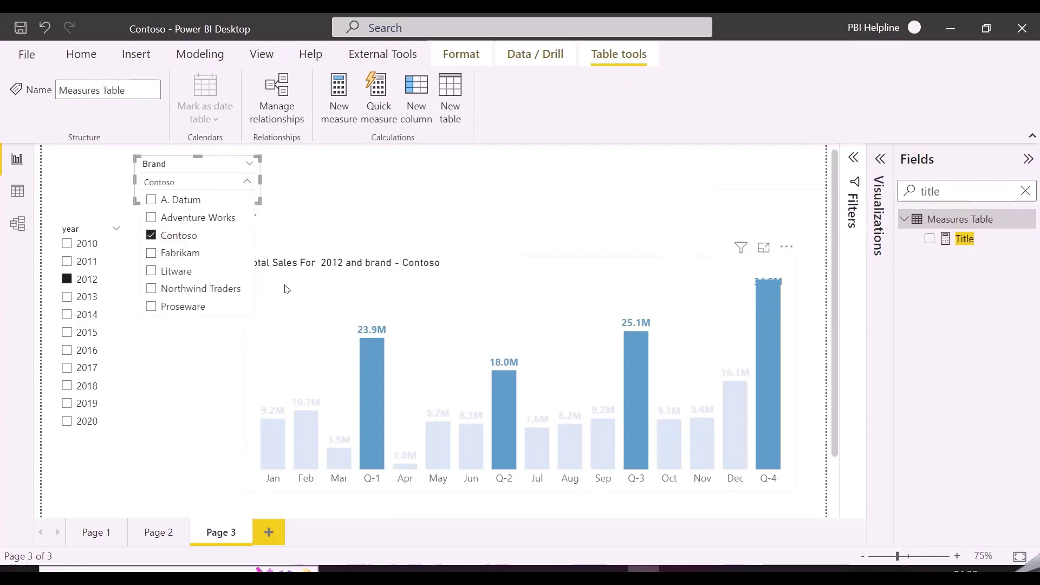
pyautogui.click(163, 253)
pyautogui.click(167, 271)
pyautogui.click(175, 287)
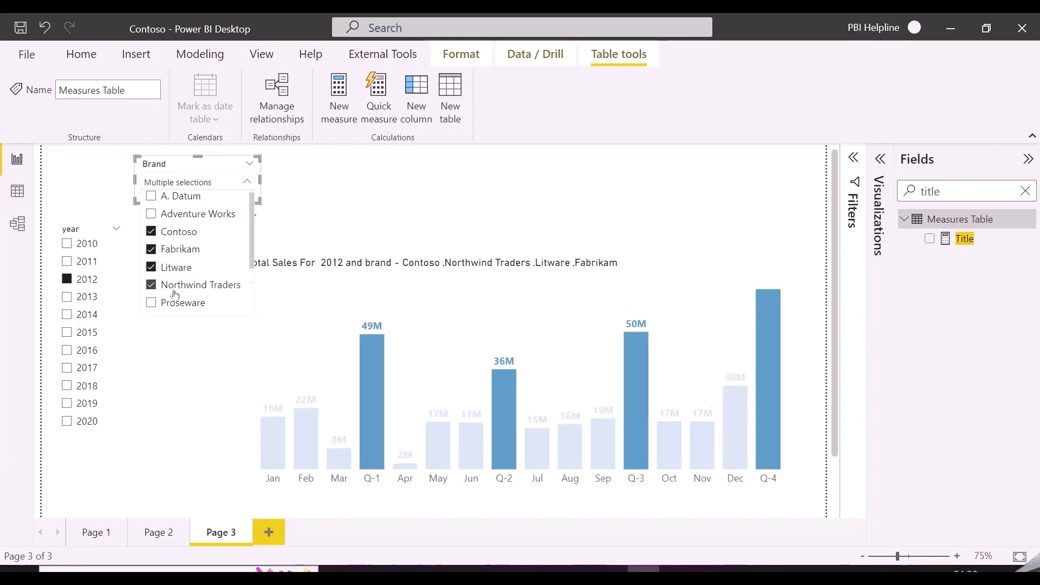
pyautogui.scroll(-2, 174, 294)
pyautogui.click(168, 260)
pyautogui.click(169, 278)
pyautogui.click(169, 296)
pyautogui.scroll(-1, 170, 298)
pyautogui.click(171, 287)
pyautogui.click(174, 304)
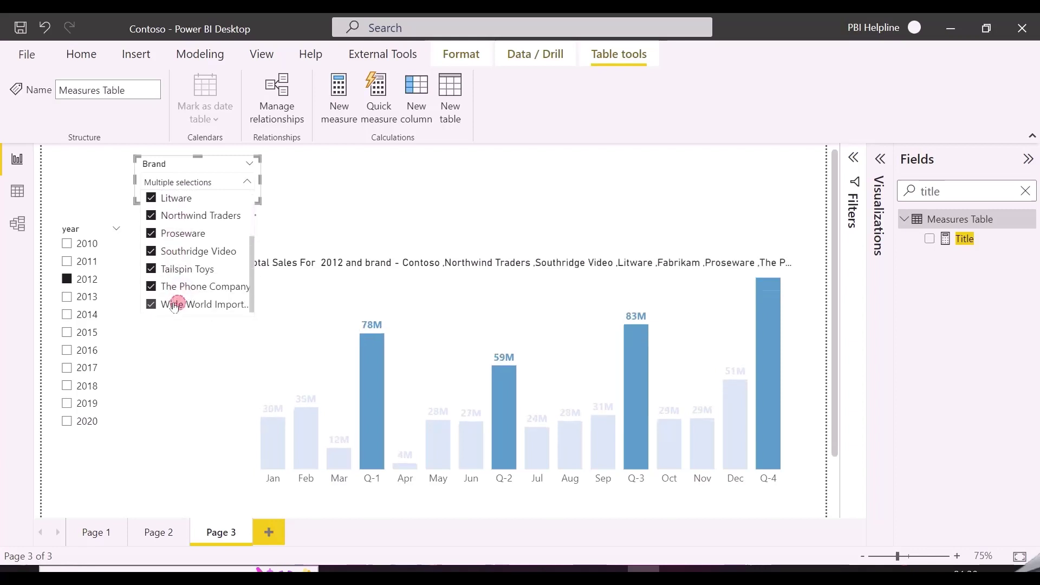
pyautogui.click(523, 176)
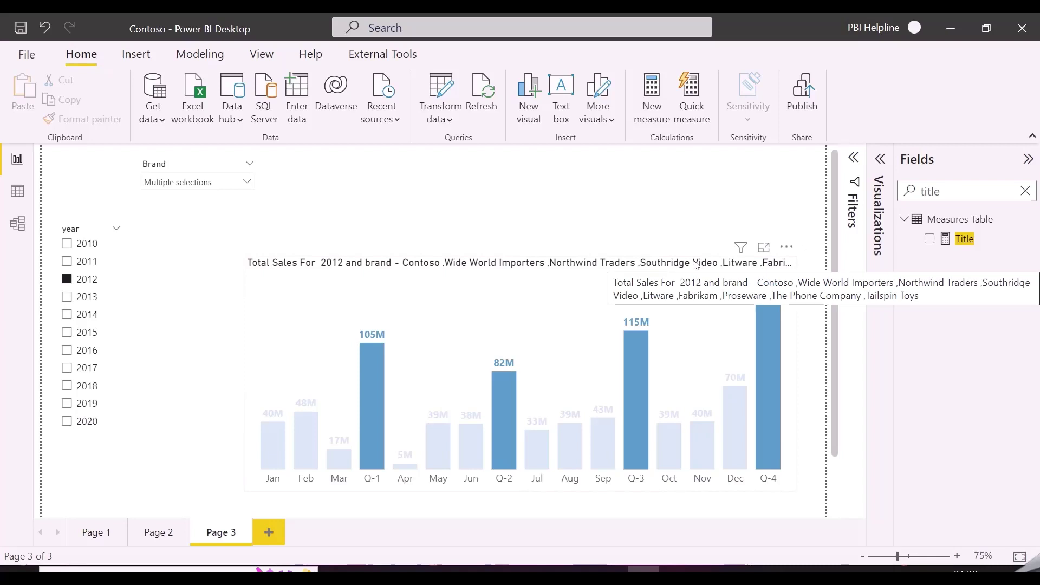
# Insert an inner IF before the brand list, beginning its condition with COUNTX(VALUES(...)).
pyautogui.click(965, 238)
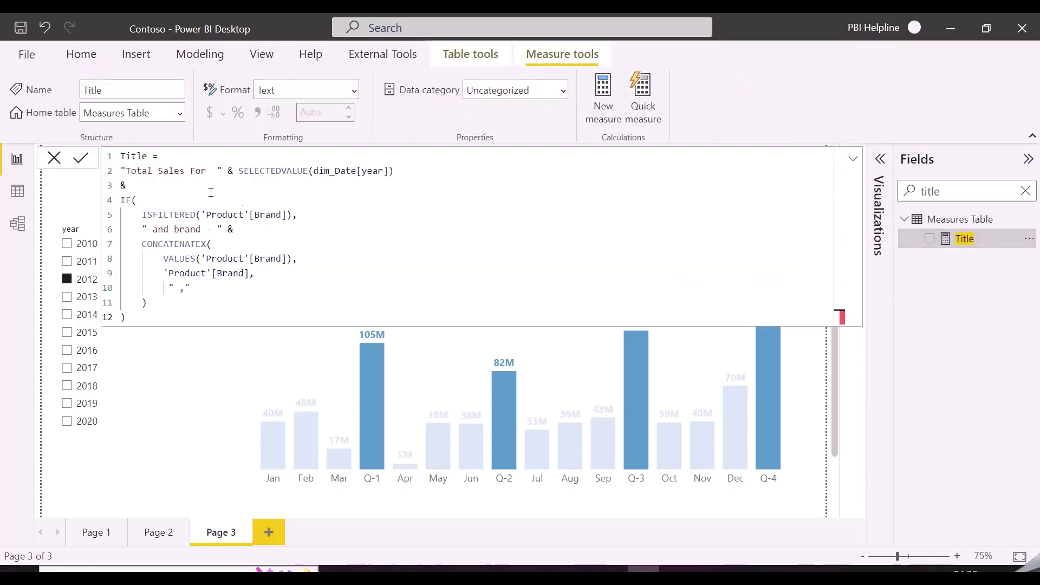
pyautogui.hotkey('shift', 'Return')
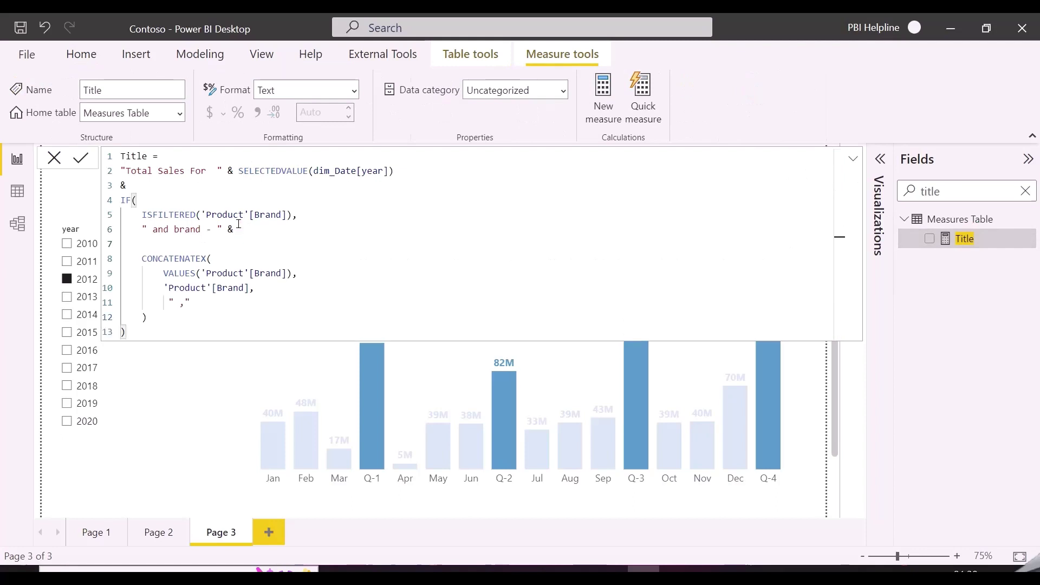
pyautogui.write('IF(')
pyautogui.hotkey('shift', 'Return')
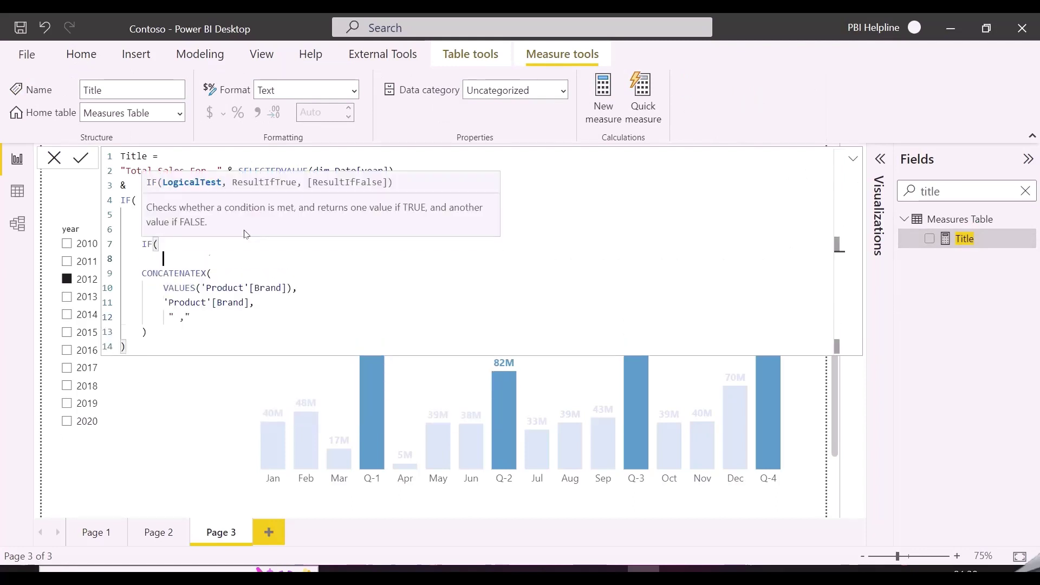
pyautogui.write('countx')
pyautogui.press('Tab')
pyautogui.write('value')
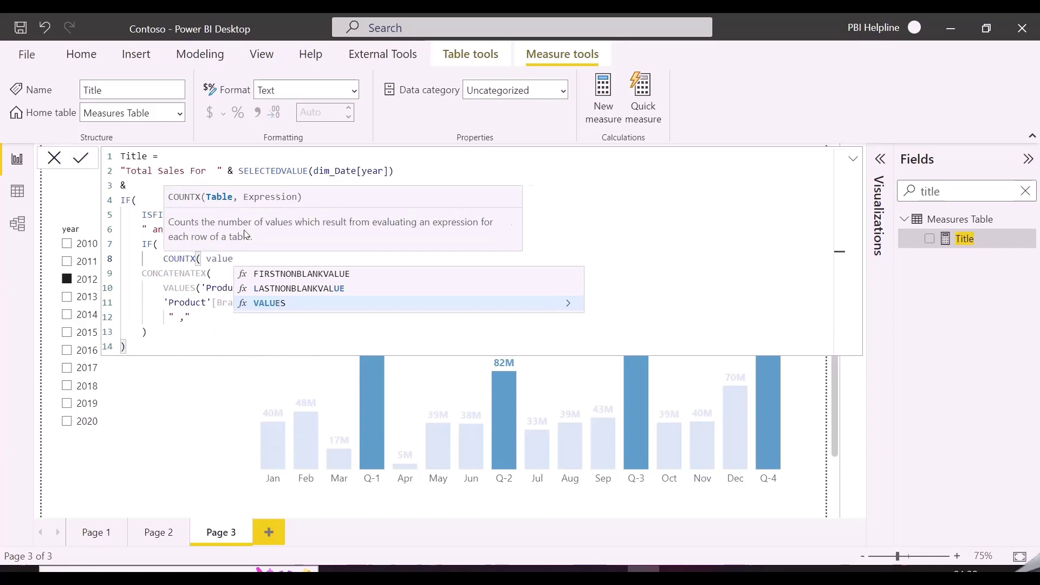
pyautogui.press('Tab')
pyautogui.hotkey('shift', 'Return')
pyautogui.click(205, 258)
# Complete the condition COUNTX(VALUES('Product'[Brand]), 'Product'[Brand]) <= 3 and add a comma after the CONCATENATEX branch.
pyautogui.hotkey('shift', 'Return')
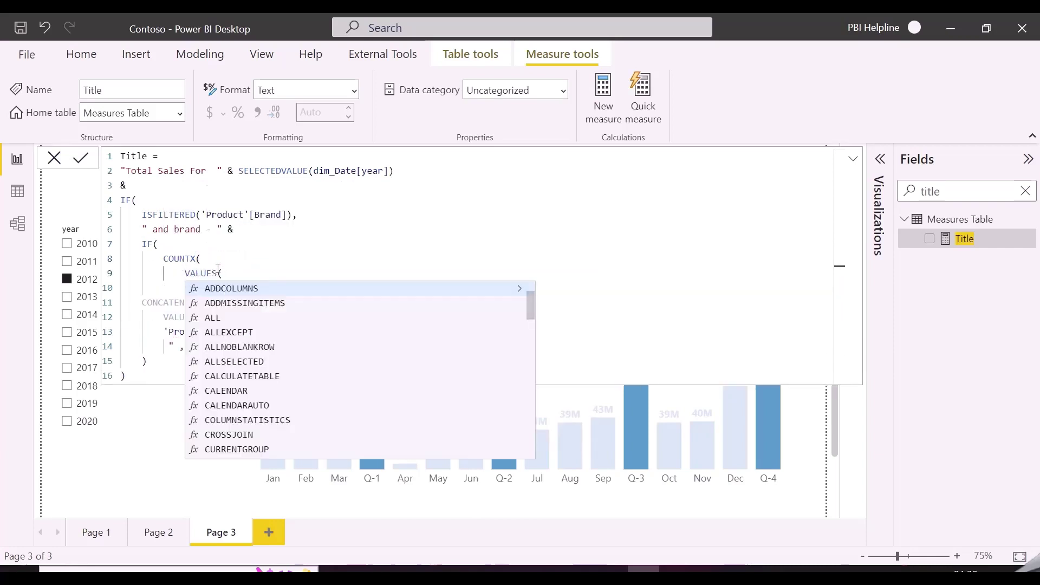
pyautogui.write('brand')
pyautogui.press('Tab')
pyautogui.write(', brand')
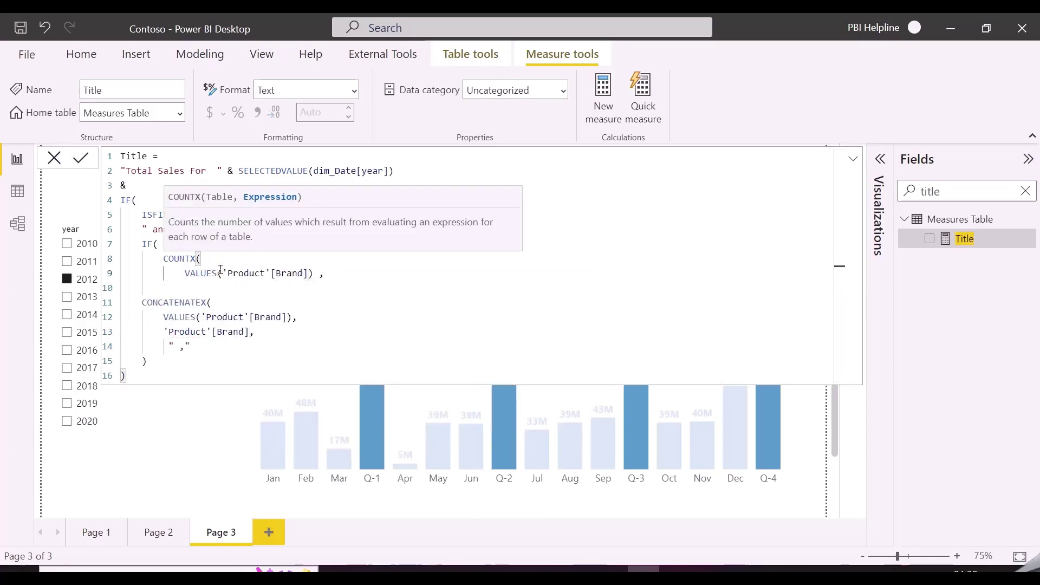
pyautogui.press('Tab')
pyautogui.write(')')
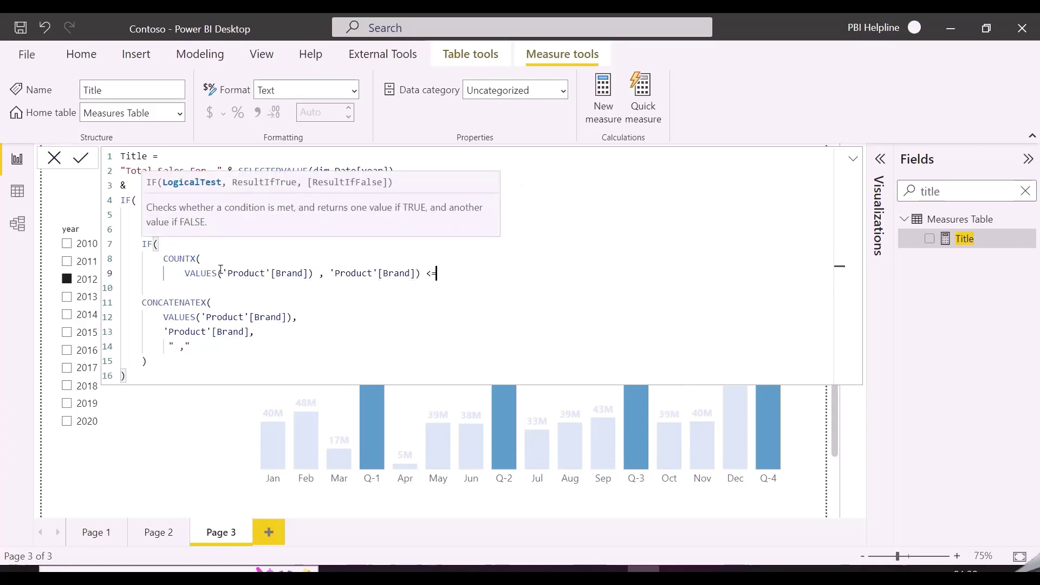
pyautogui.write(' <= 3,')
pyautogui.click(151, 352)
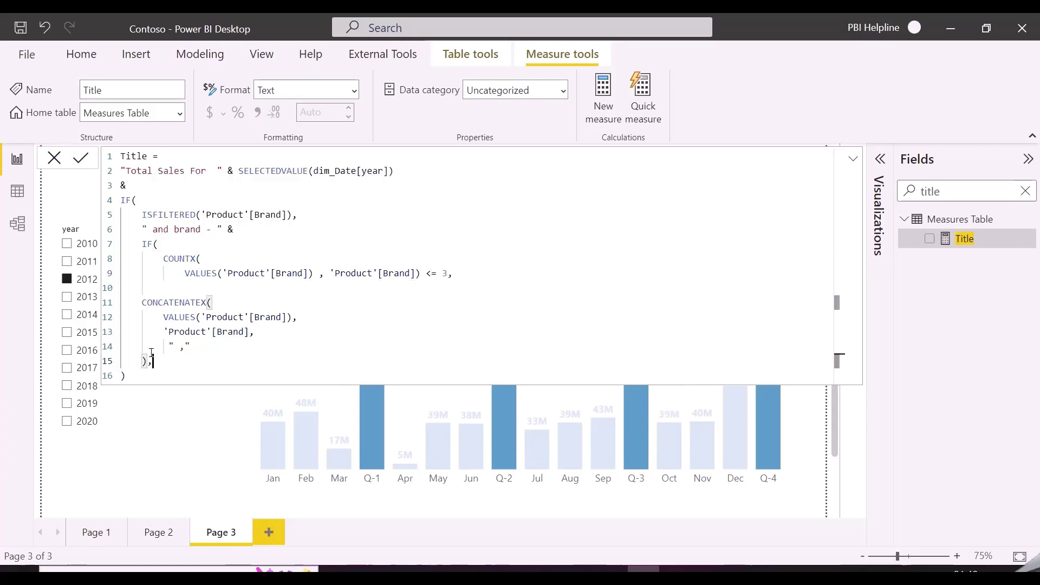
pyautogui.write(',')
pyautogui.hotkey('shift', 'Return')
pyautogui.hotkey('shift', 'Return')
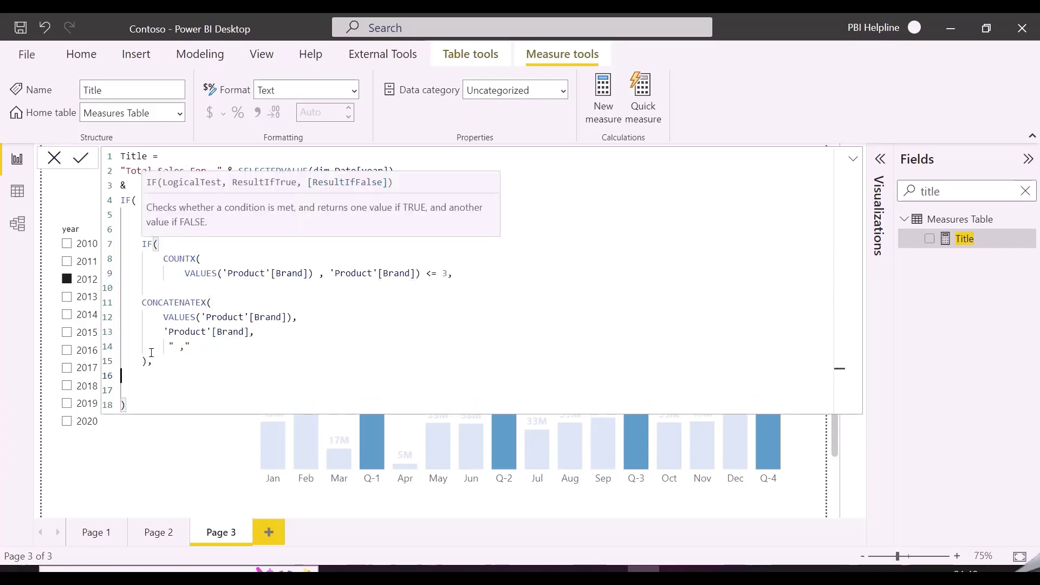
# Begin the else branch with CONCATENATEX(TOPN(3, VALUES('Product'[Brand]) ...).
pyautogui.write('conc')
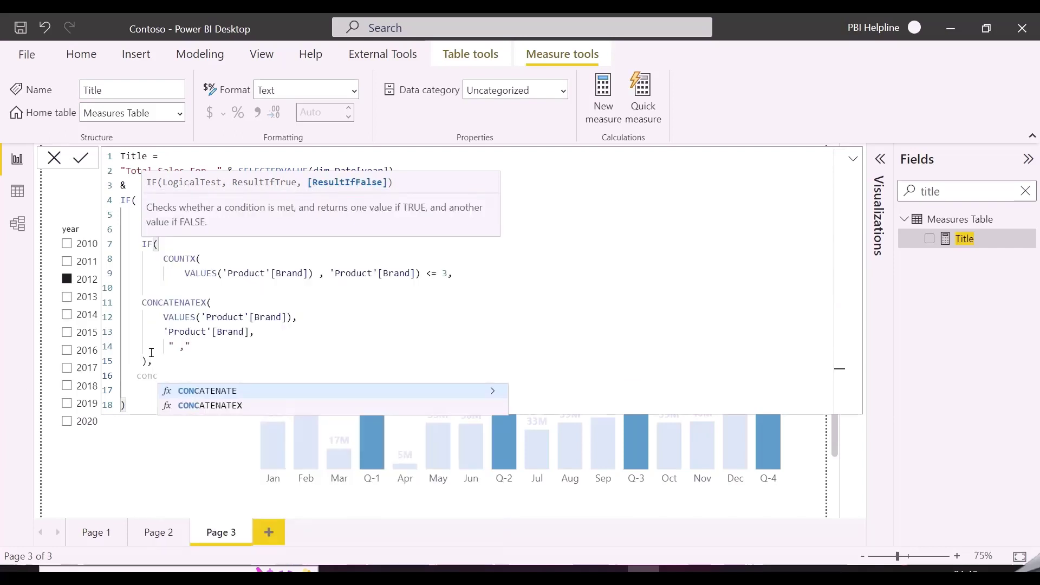
pyautogui.press('Down')
pyautogui.press('Tab')
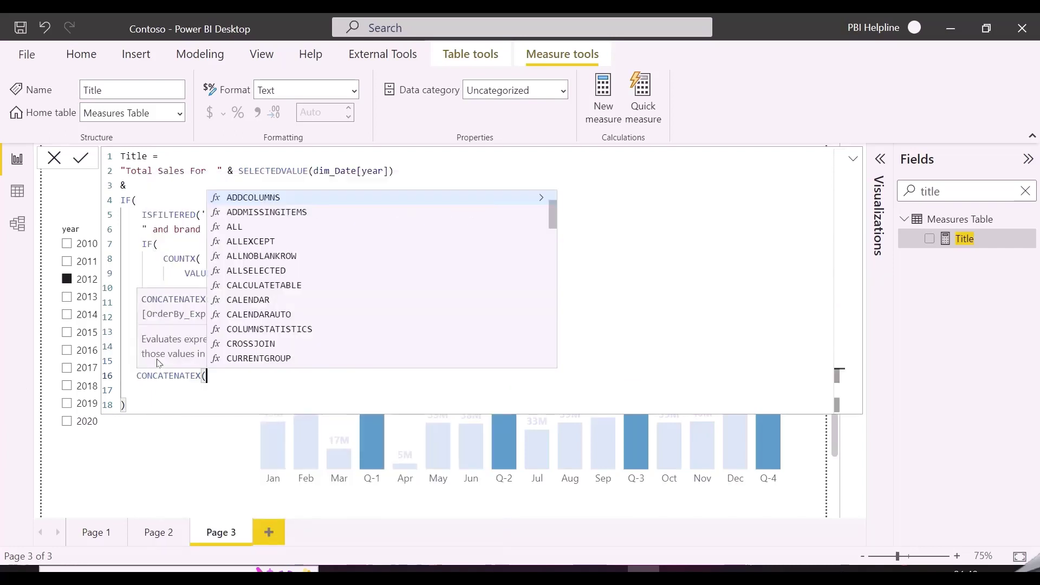
pyautogui.hotkey('shift', 'Return')
pyautogui.write('top')
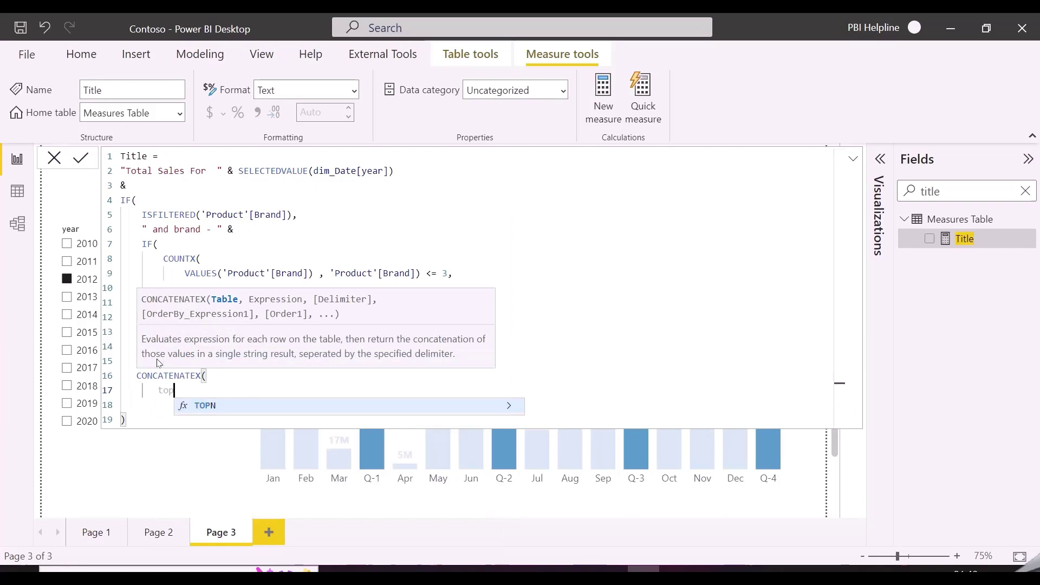
pyautogui.press('Tab')
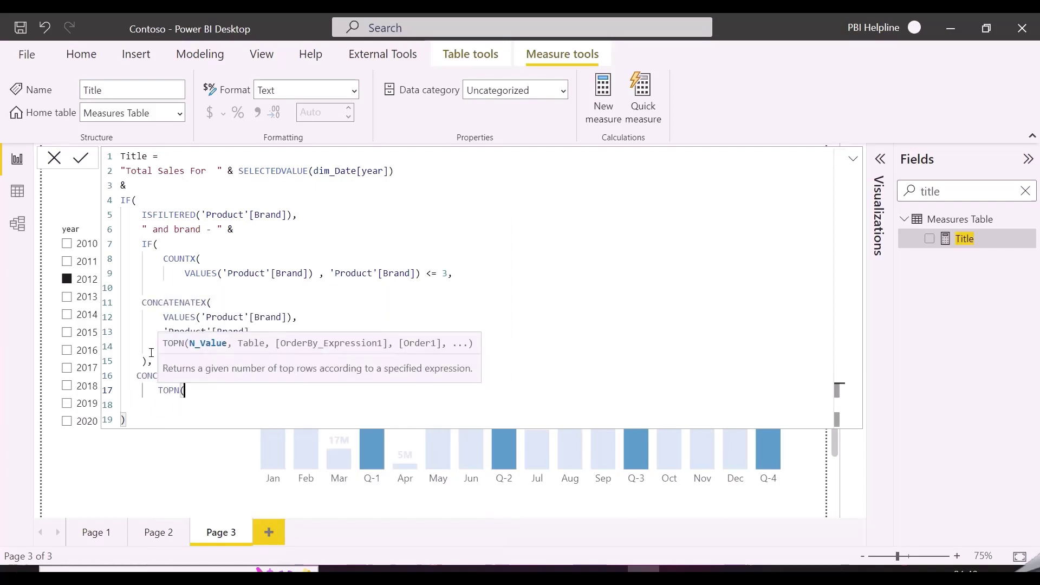
pyautogui.hotkey('shift', 'Return')
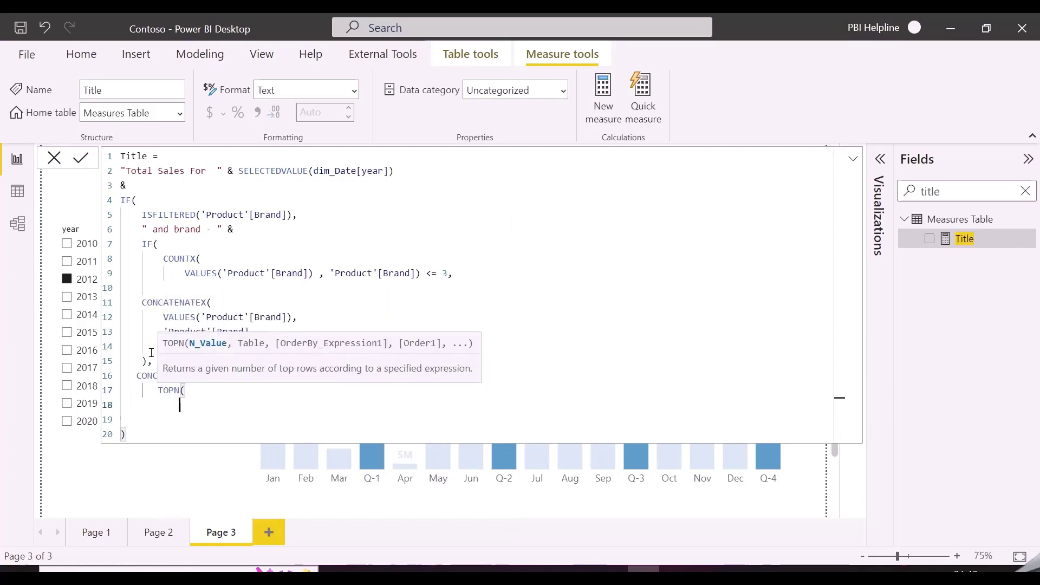
pyautogui.write('3, values')
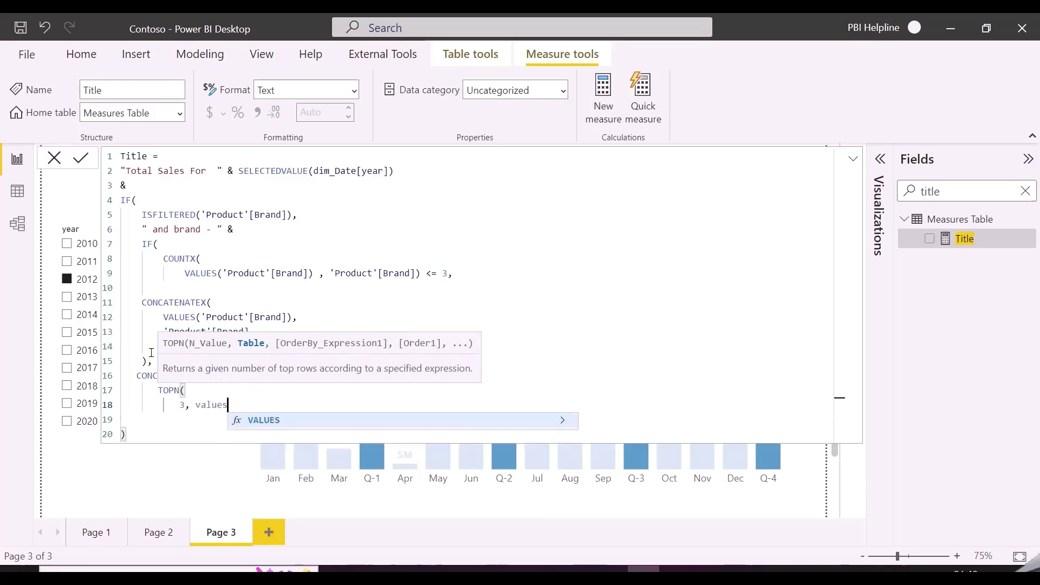
pyautogui.press('Tab')
pyautogui.write('bran')
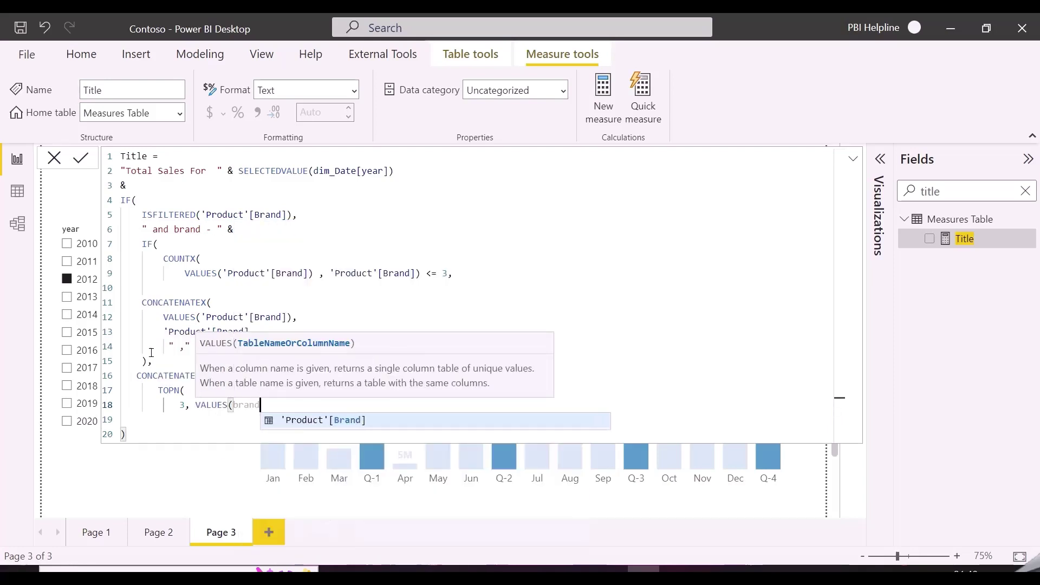
pyautogui.press('Tab')
# Rank TOPN by [Total Sales] DESC, then add 'Product'[Brand], " ," and an & " concatenation.
pyautogui.write('), total')
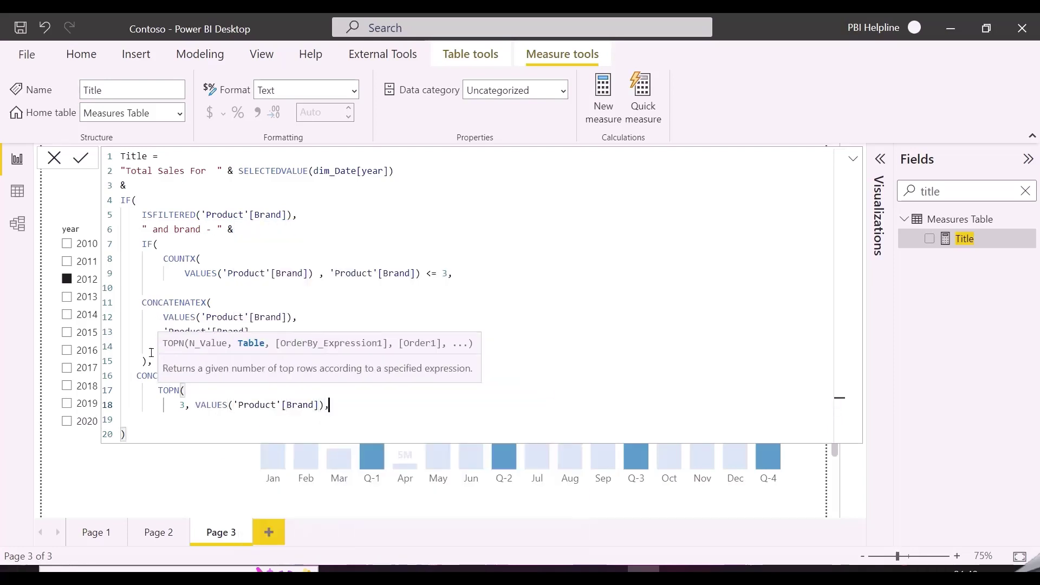
pyautogui.press('Down')
pyautogui.press('Down')
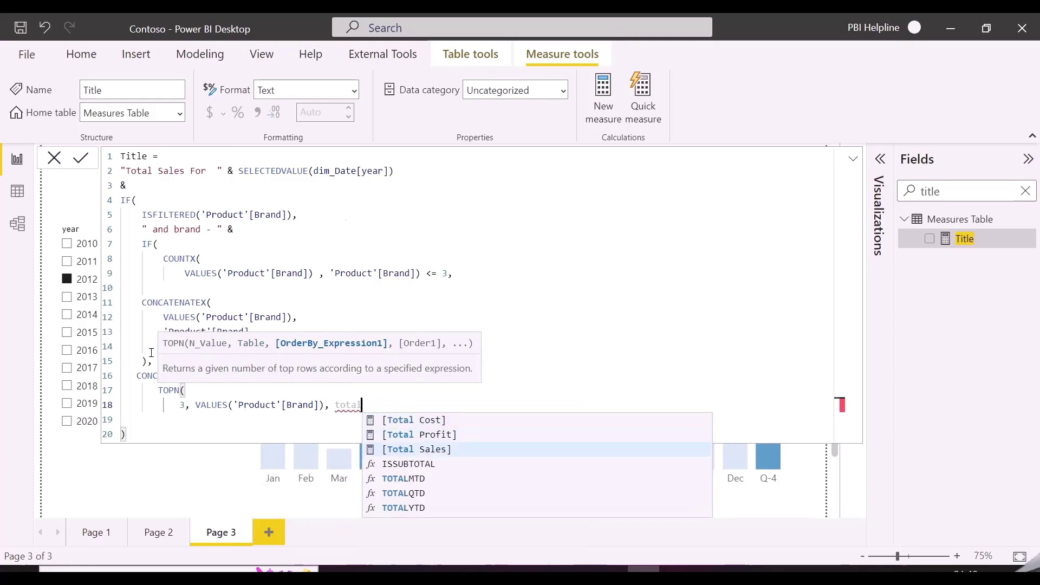
pyautogui.press('Tab')
pyautogui.write(',')
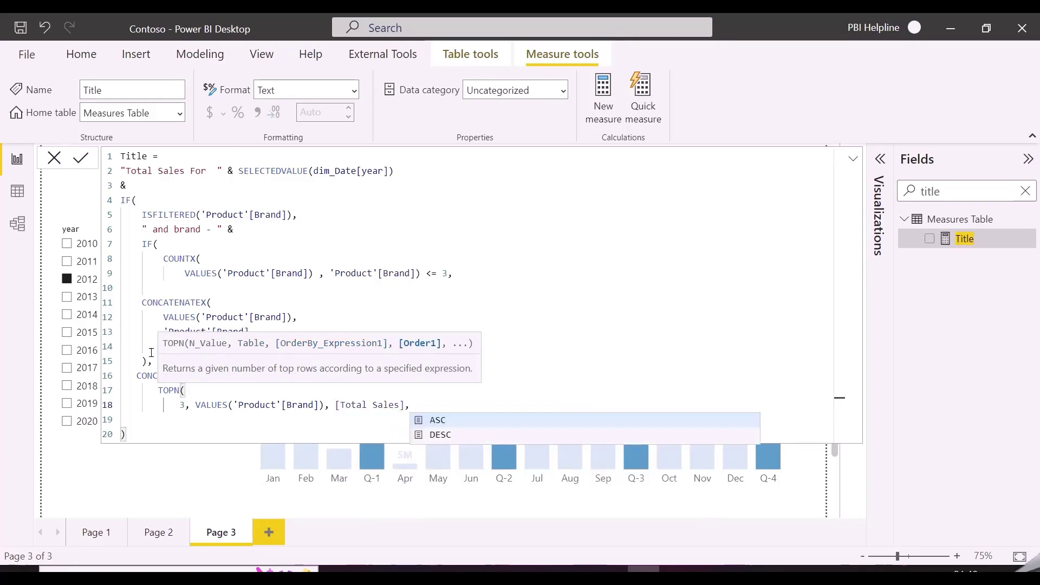
pyautogui.write('DESC),')
pyautogui.hotkey('shift', 'Return')
pyautogui.write('bran')
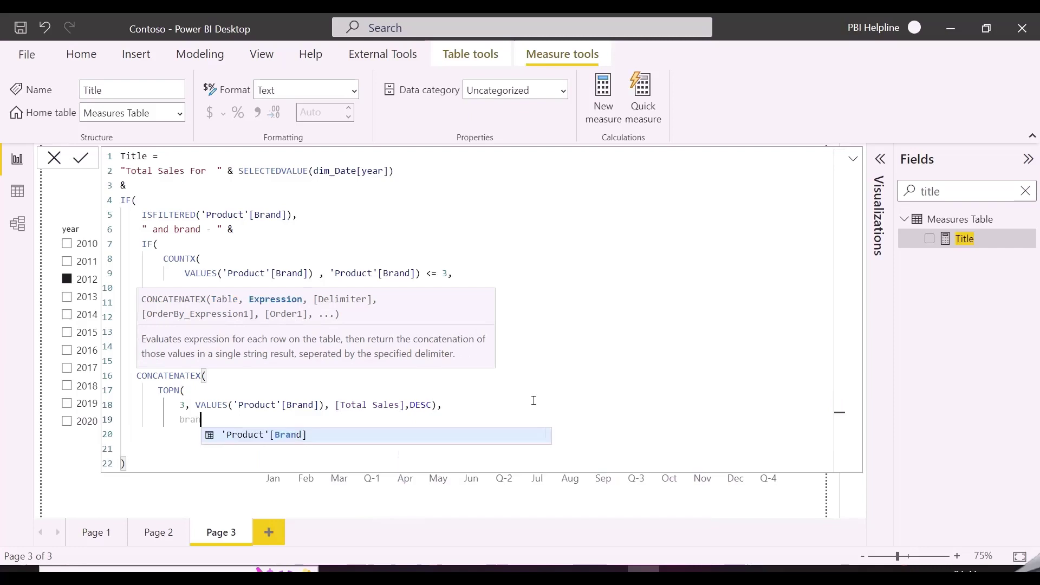
pyautogui.press('Tab')
pyautogui.write(', ')
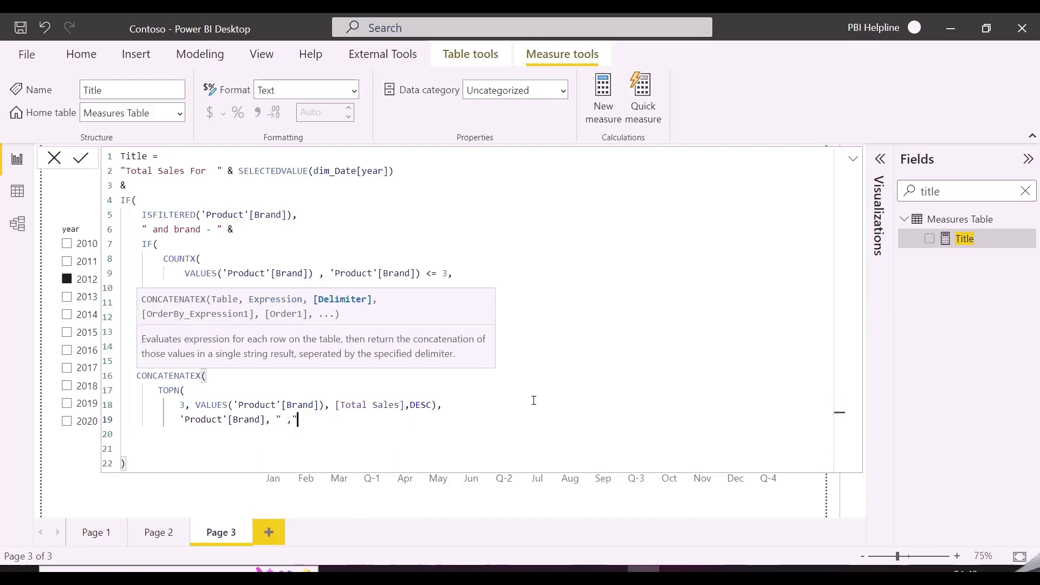
pyautogui.write('" ,") & " Others')
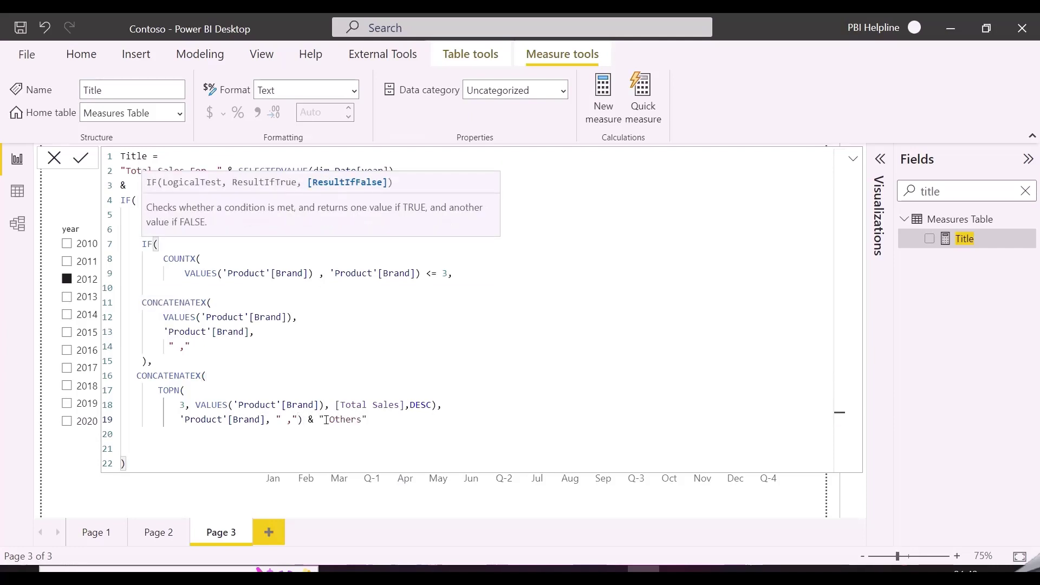
# Commit the measure and tick Adventure Works, Contoso, Fabrikam, Litware, Northwind Traders and Proseware in the Brand slicer.
pyautogui.click(200, 163)
pyautogui.click(184, 182)
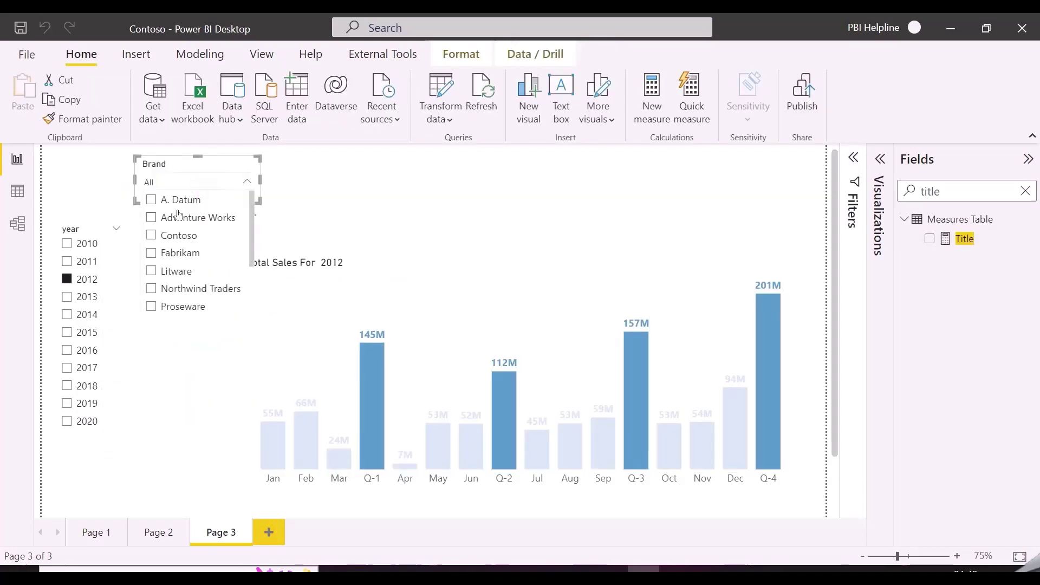
pyautogui.click(176, 221)
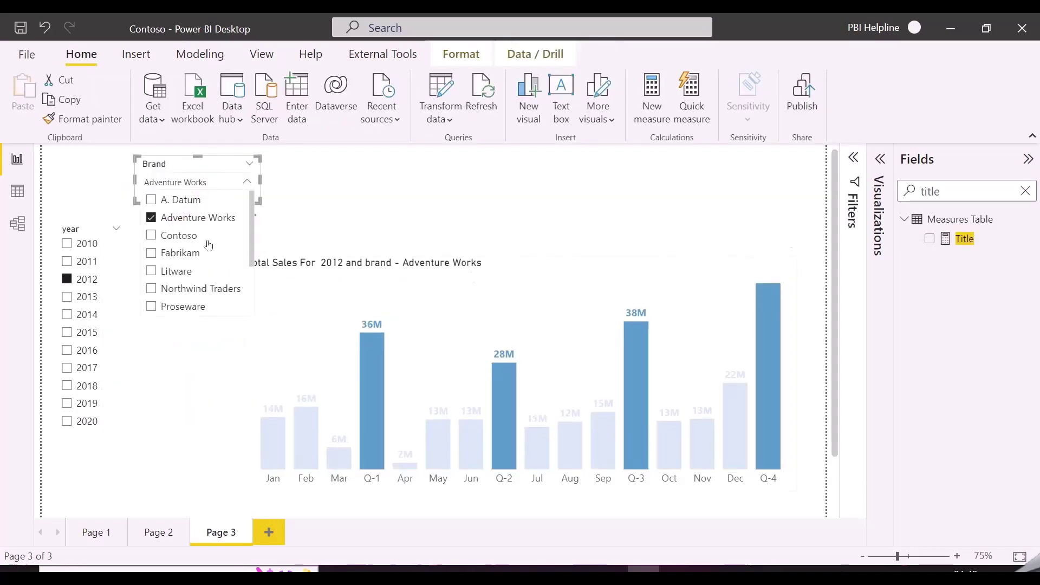
pyautogui.click(177, 240)
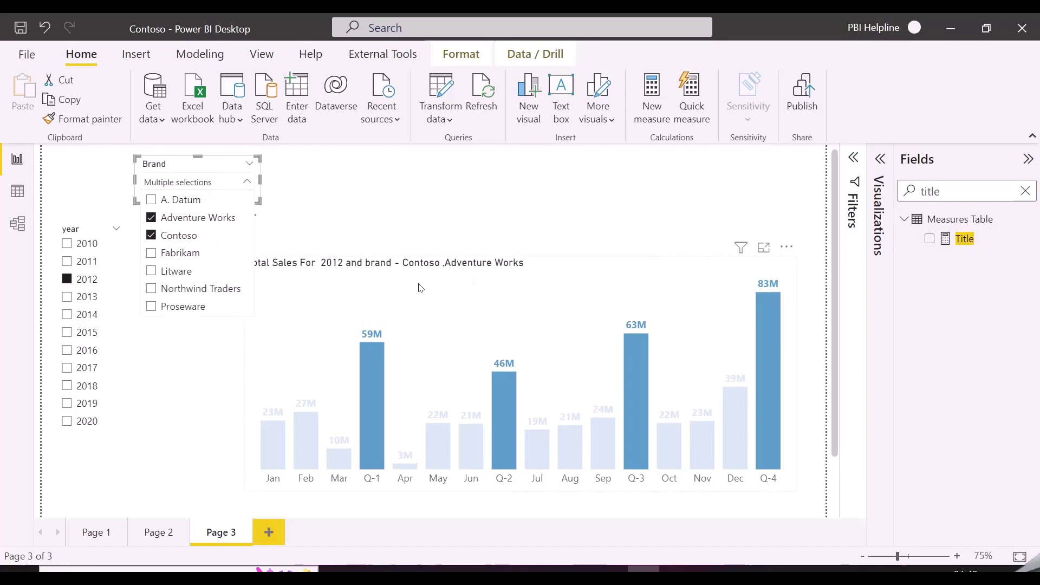
pyautogui.click(164, 254)
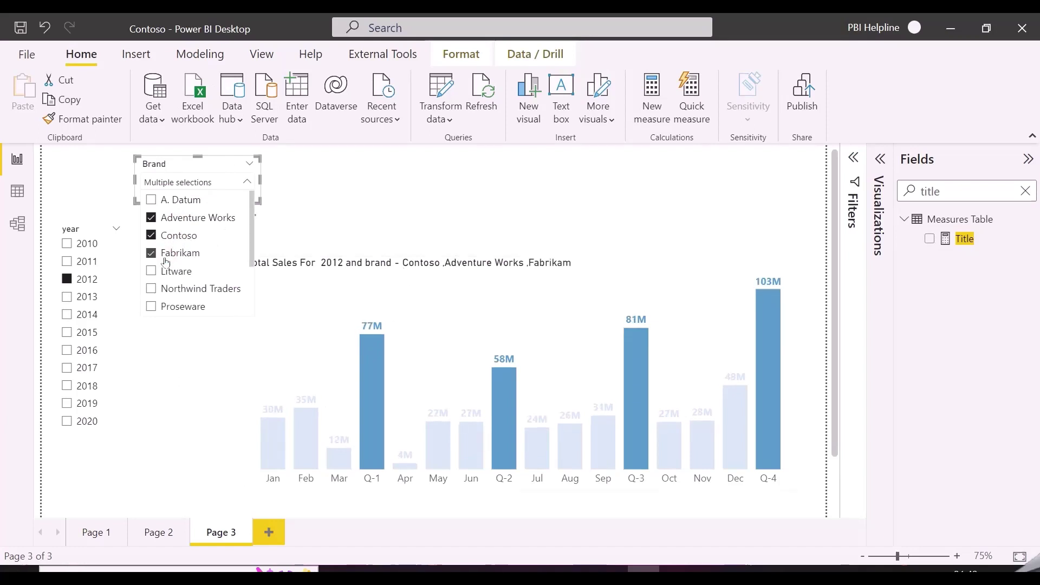
pyautogui.click(171, 272)
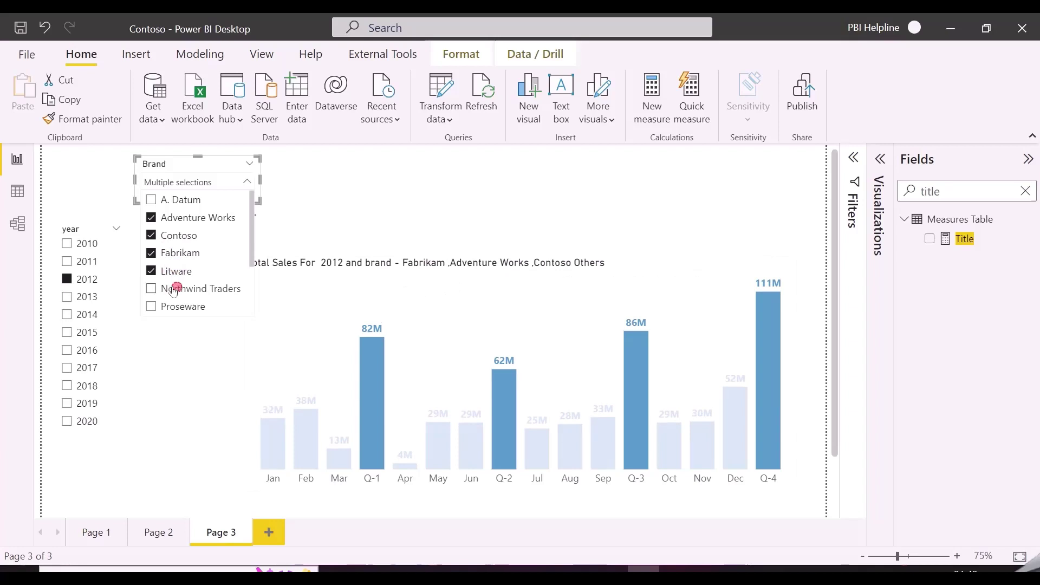
pyautogui.click(173, 290)
pyautogui.click(175, 304)
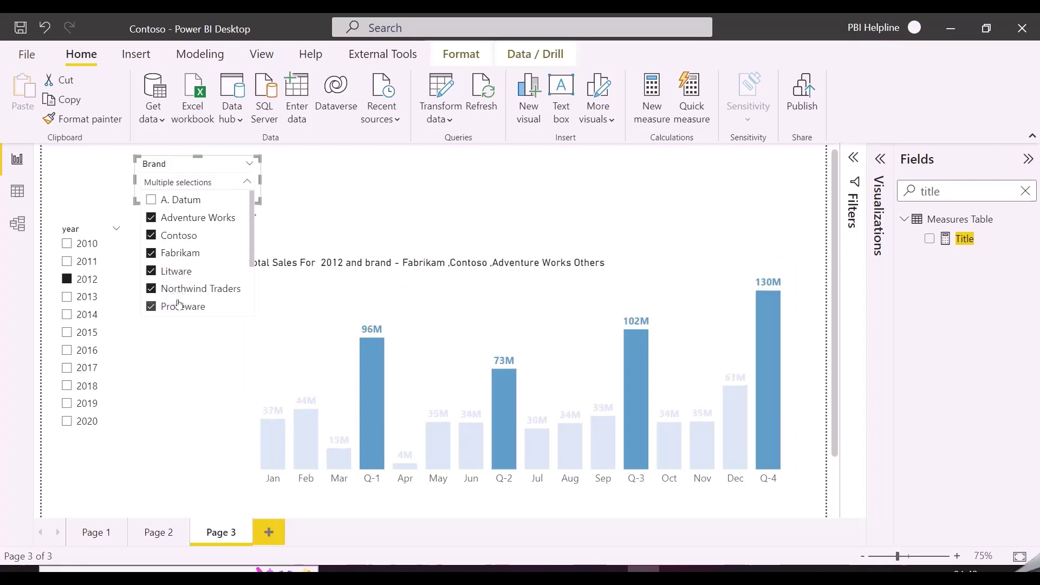